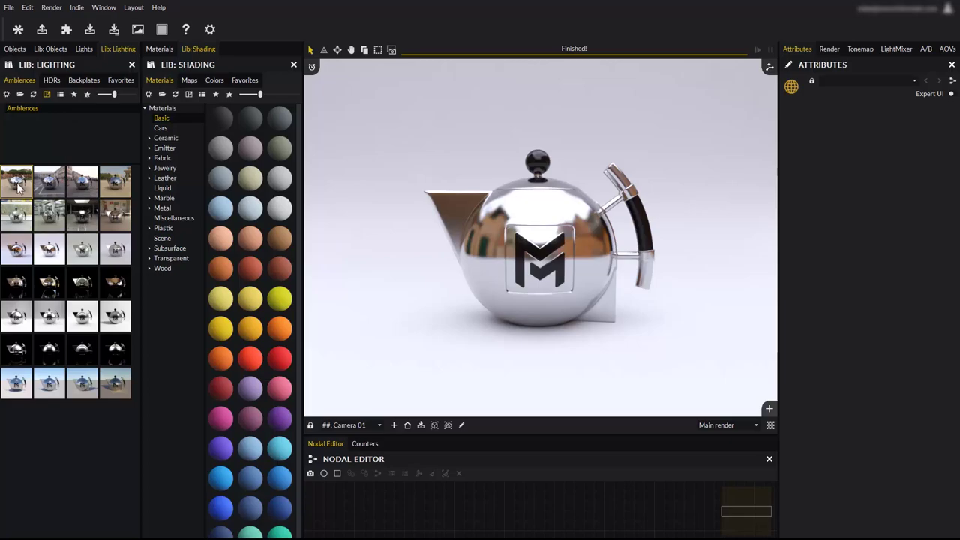
Light the teapot with the tree-lined courtyard ambience and rotate the environment behind it
{"action": "left_click_drag", "start_coordinate": [23, 189], "coordinate": [443, 231]}
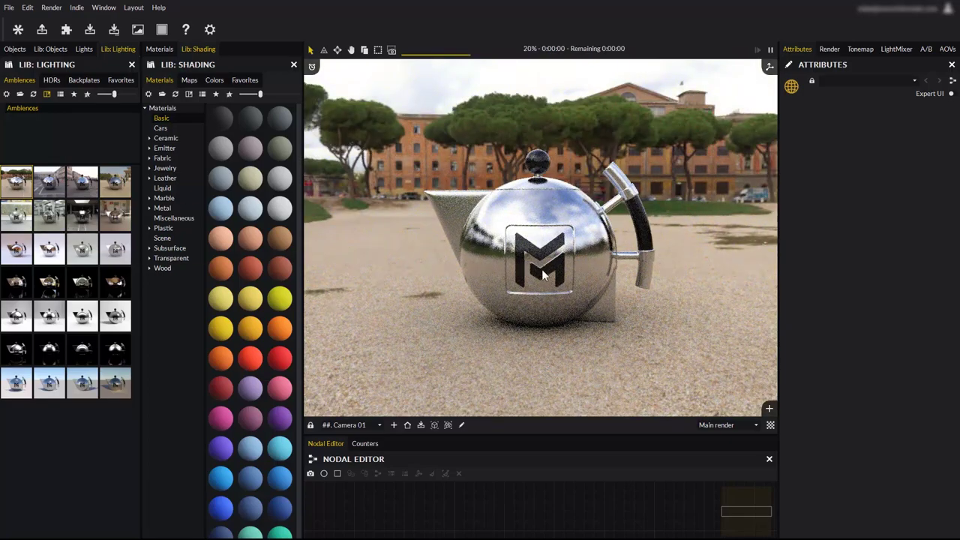
{"action": "left_click_drag", "start_coordinate": [541, 269], "coordinate": [566, 290]}
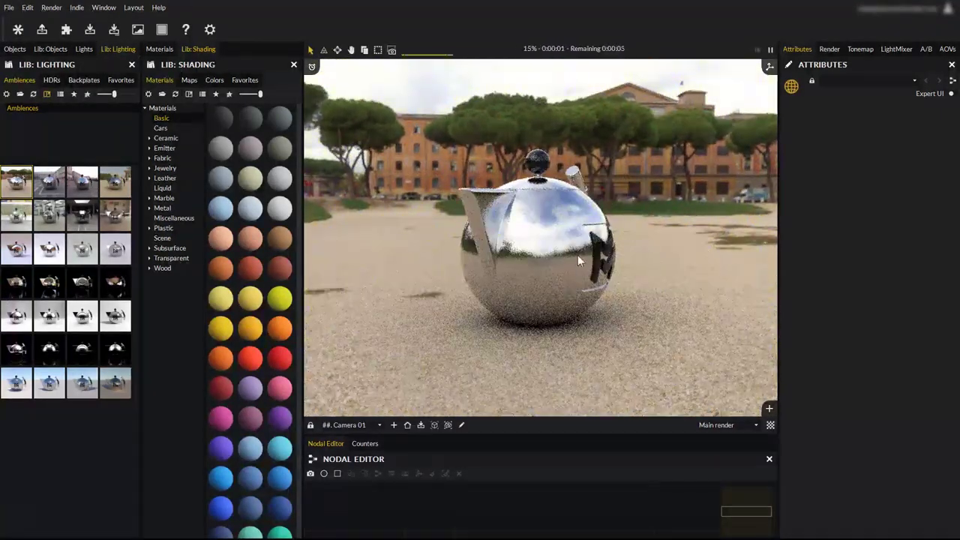
{"action": "left_click", "coordinate": [449, 222], "text": "ctrl+shift"}
{"action": "left_click_drag", "start_coordinate": [449, 222], "coordinate": [384, 222], "text": "ctrl+shift"}
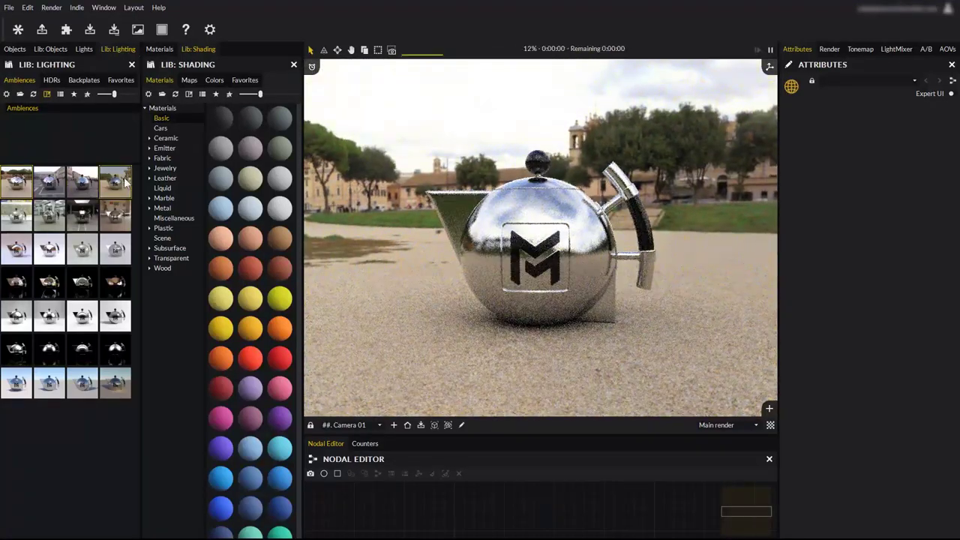
Switch to the plaza ambience and rotate it, then try the grey interior and garage ambiences
{"action": "left_click_drag", "start_coordinate": [115, 181], "coordinate": [469, 257]}
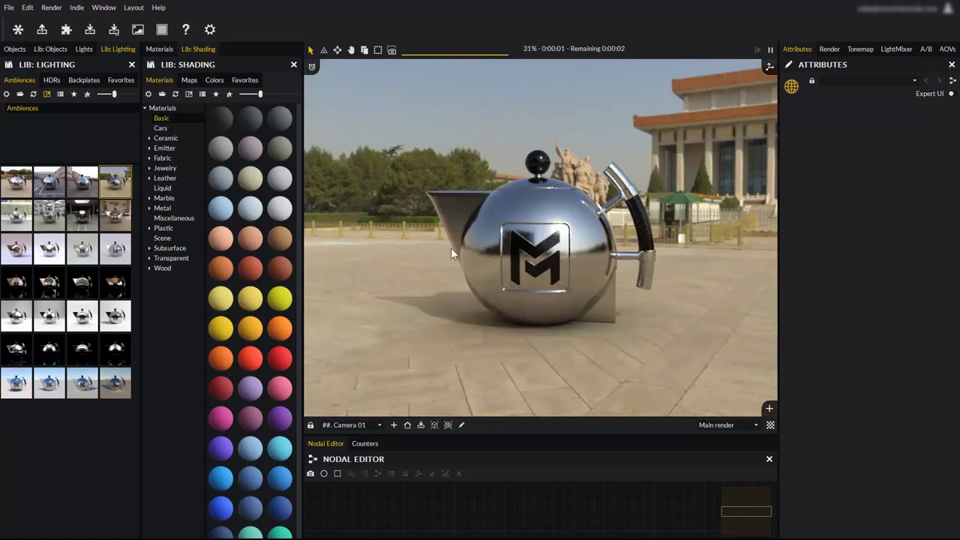
{"action": "left_click_drag", "start_coordinate": [467, 249], "coordinate": [423, 238], "text": "ctrl+shift"}
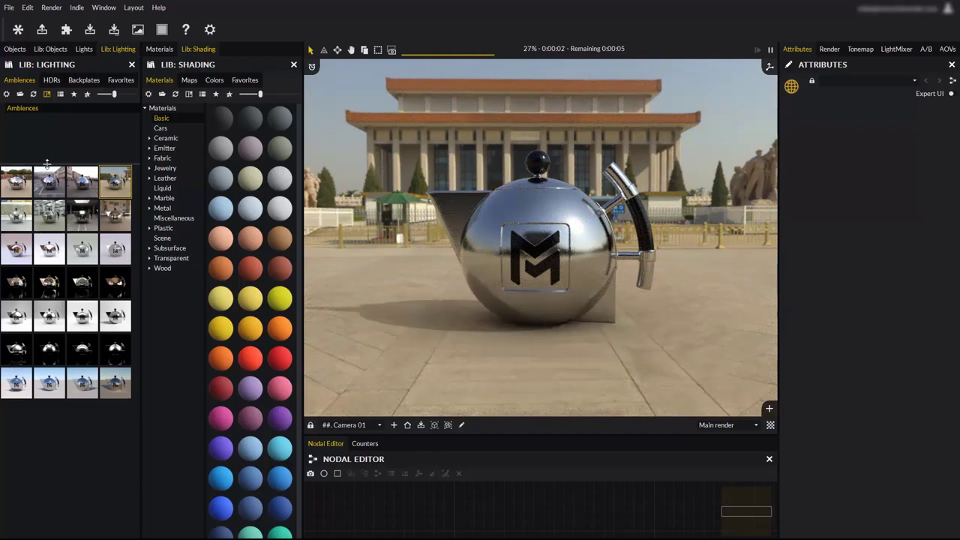
{"action": "left_click_drag", "start_coordinate": [49, 214], "coordinate": [460, 284]}
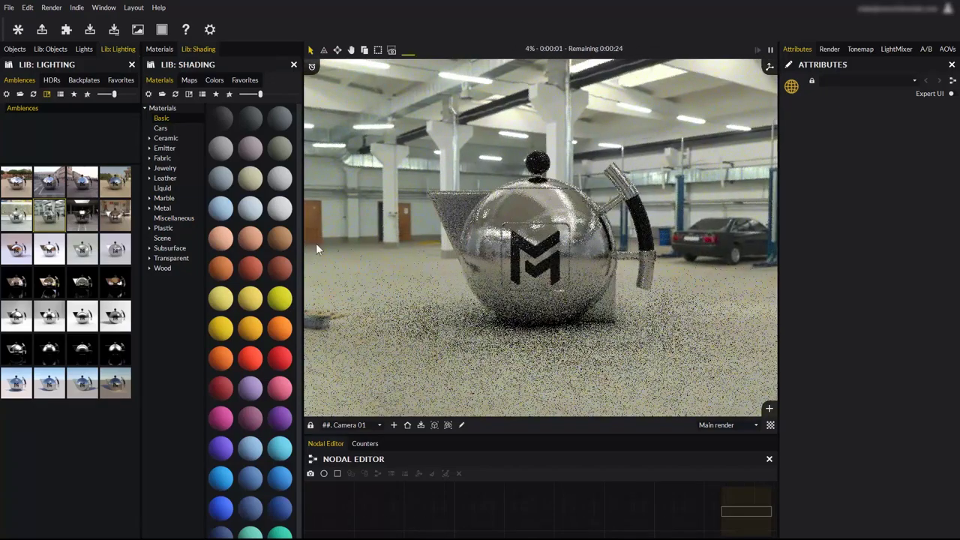
{"action": "left_click_drag", "start_coordinate": [53, 253], "coordinate": [549, 282]}
Undo to the white studio ambience, inspect the curved backdrop wide, then reframe the teapot closely
{"action": "key", "text": "z"}
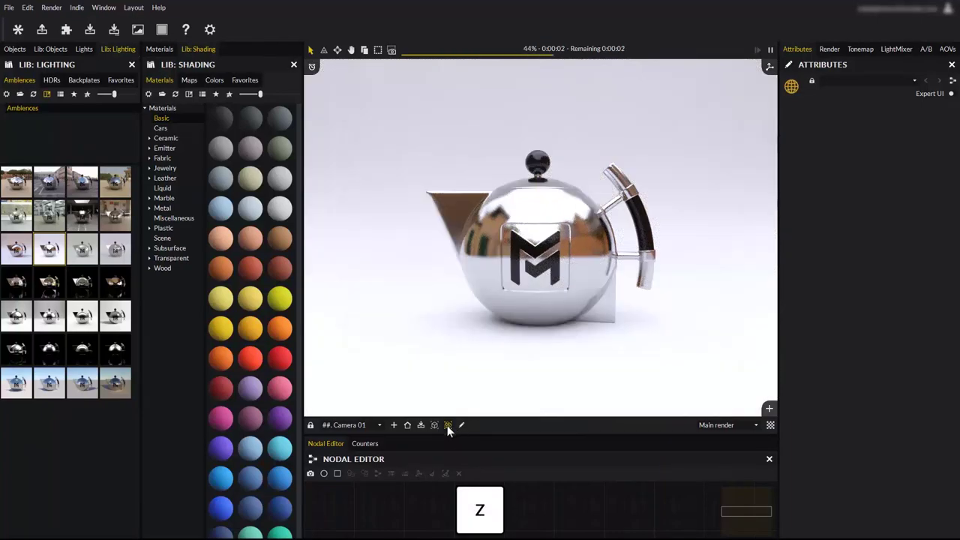
{"action": "left_click", "coordinate": [448, 425]}
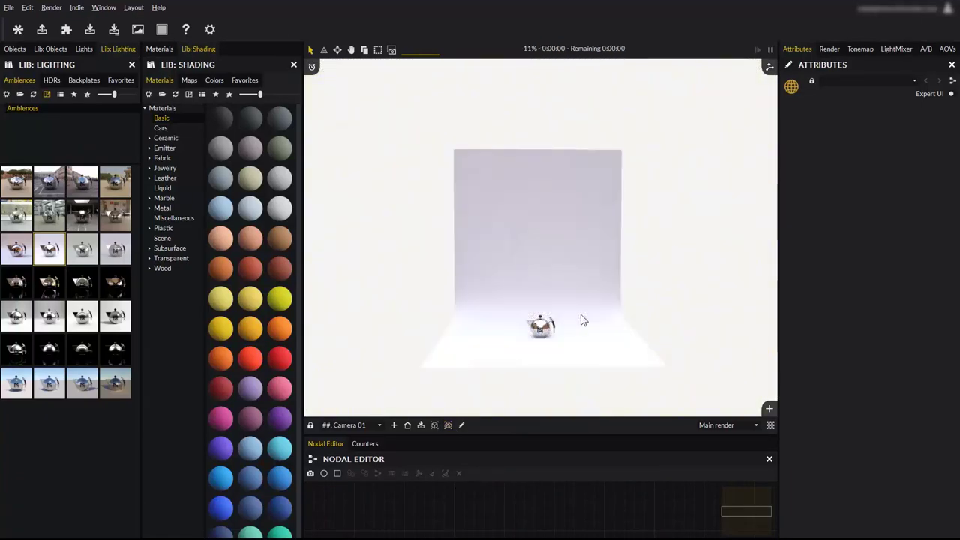
{"action": "left_click_drag", "start_coordinate": [572, 322], "coordinate": [490, 220]}
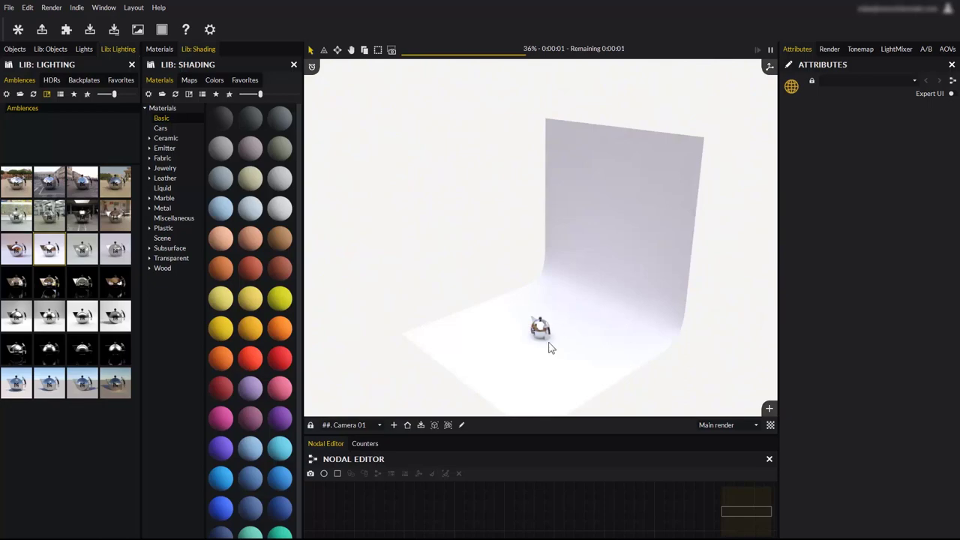
{"action": "left_click_drag", "start_coordinate": [557, 343], "coordinate": [606, 332]}
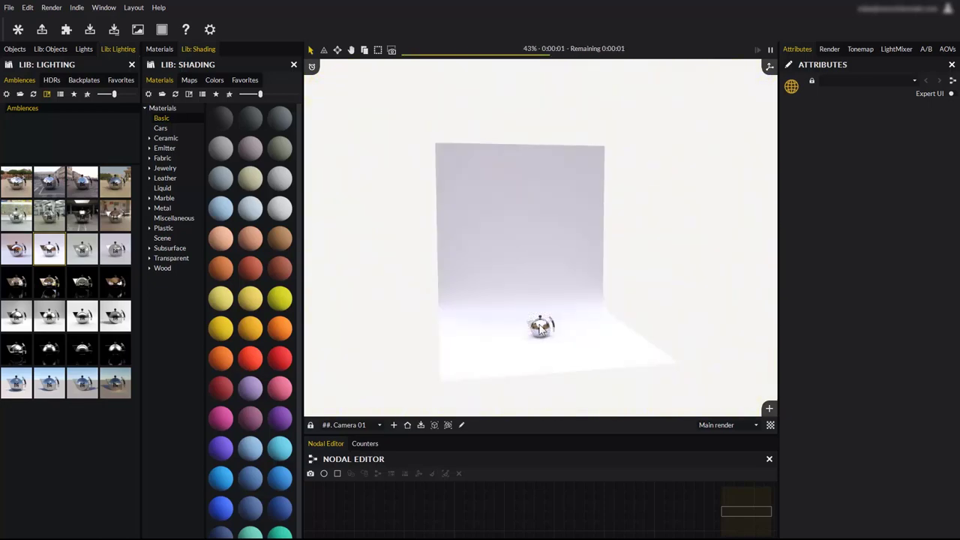
{"action": "left_click", "coordinate": [407, 425]}
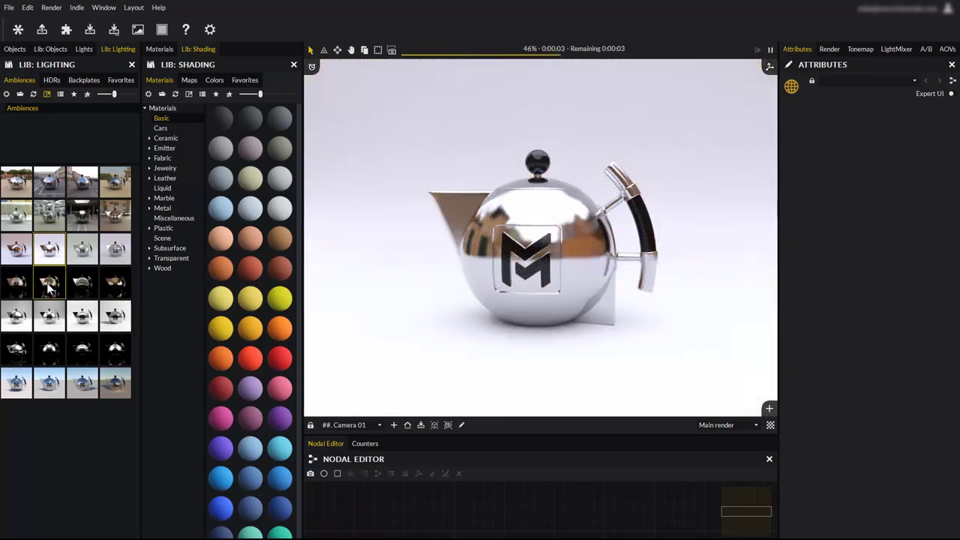
Try a dark reflective-floor ambience on the teapot, then switch to a bright white ambience
{"action": "left_click_drag", "start_coordinate": [49, 287], "coordinate": [563, 267]}
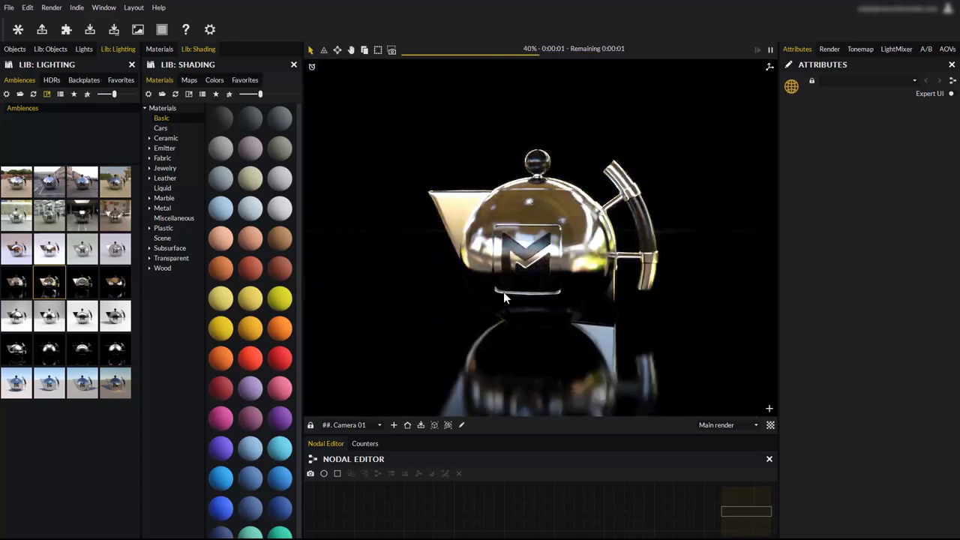
{"action": "left_click_drag", "start_coordinate": [503, 291], "coordinate": [558, 289]}
{"action": "scroll", "coordinate": [558, 290], "scroll_direction": "down", "scroll_amount": 2}
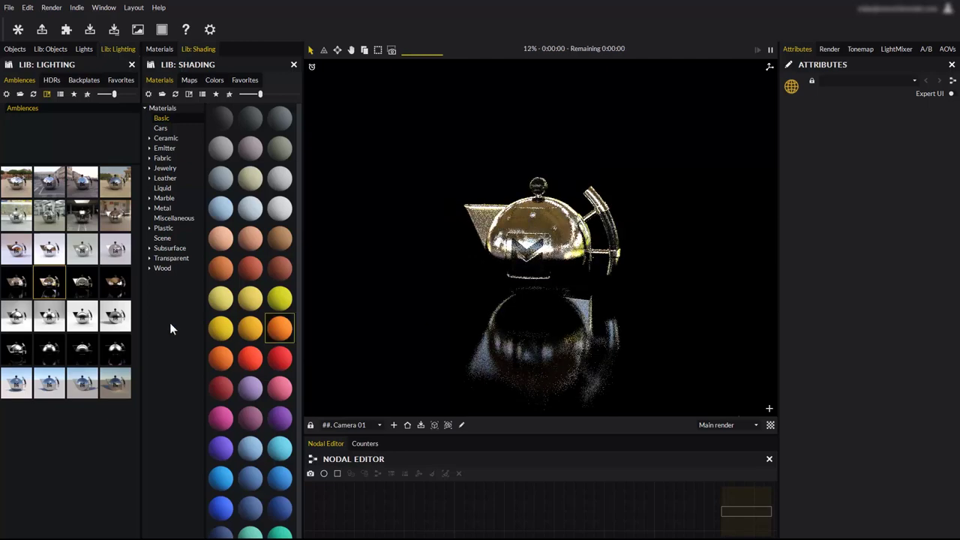
{"action": "left_click_drag", "start_coordinate": [83, 323], "coordinate": [552, 313]}
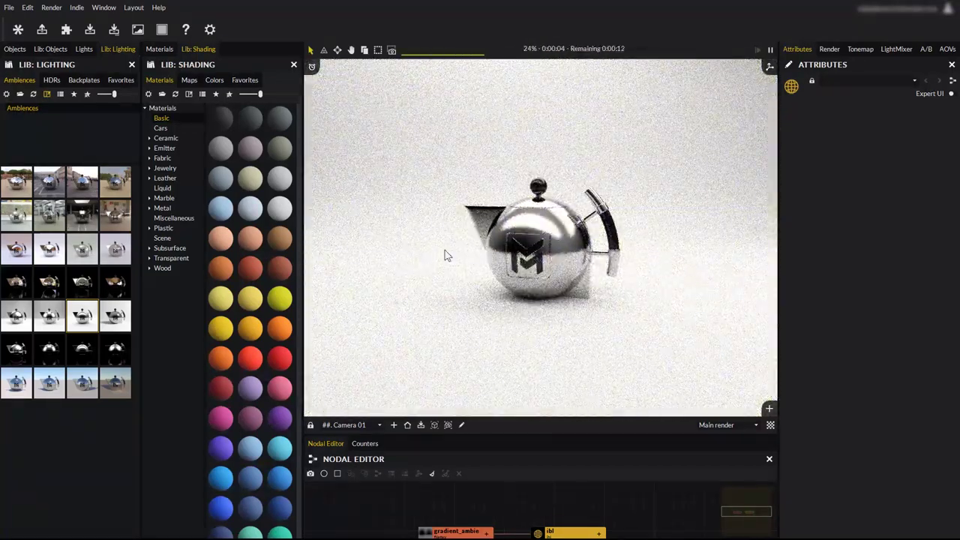
Apply the blue-sky, then the warm sunset ambience, and rotate the sun around the teapot
{"action": "left_click_drag", "start_coordinate": [19, 399], "coordinate": [547, 207]}
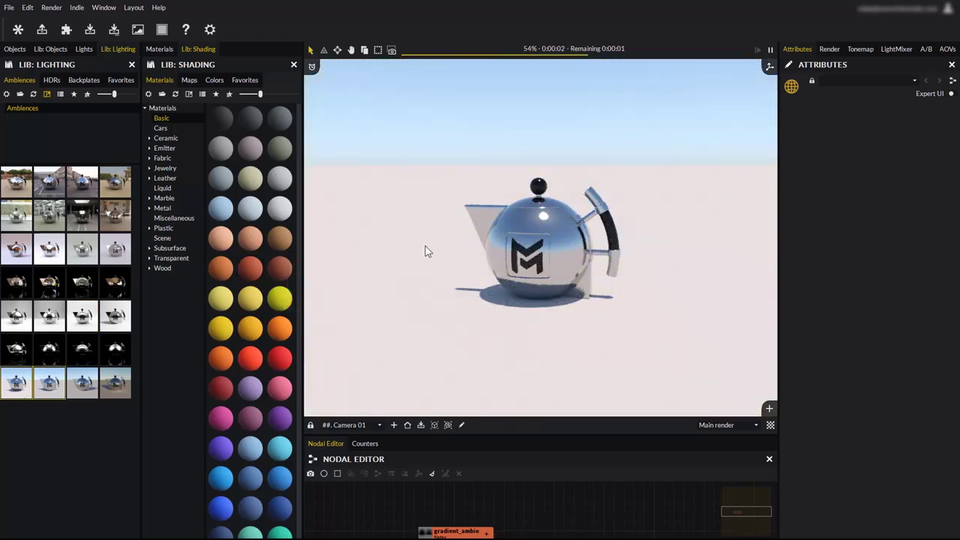
{"action": "left_click_drag", "start_coordinate": [114, 382], "coordinate": [554, 315], "text": "ctrl+shift"}
{"action": "left_click_drag", "start_coordinate": [480, 312], "coordinate": [672, 276], "text": "ctrl+shift"}
{"action": "left_click_drag", "start_coordinate": [462, 235], "coordinate": [462, 235], "text": "ctrl+shift"}
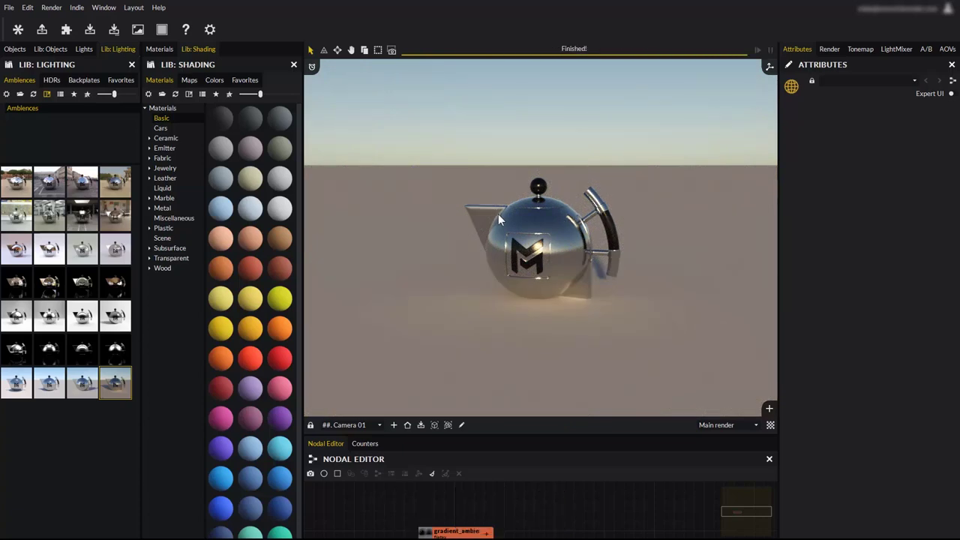
Load the yellow car sample scene from the Start Screen without saving the teapot changes
{"action": "left_click", "coordinate": [18, 29]}
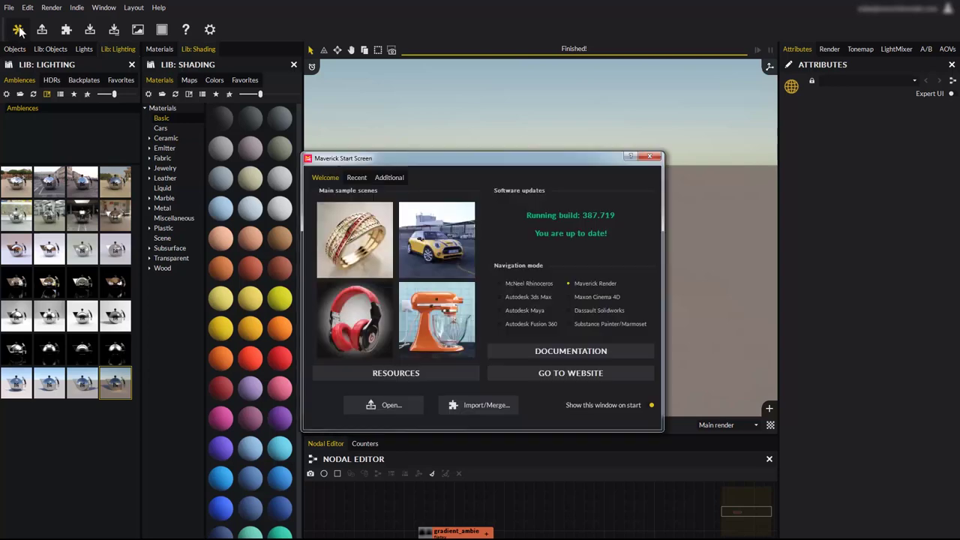
{"action": "left_click", "coordinate": [439, 250]}
{"action": "left_click", "coordinate": [541, 315]}
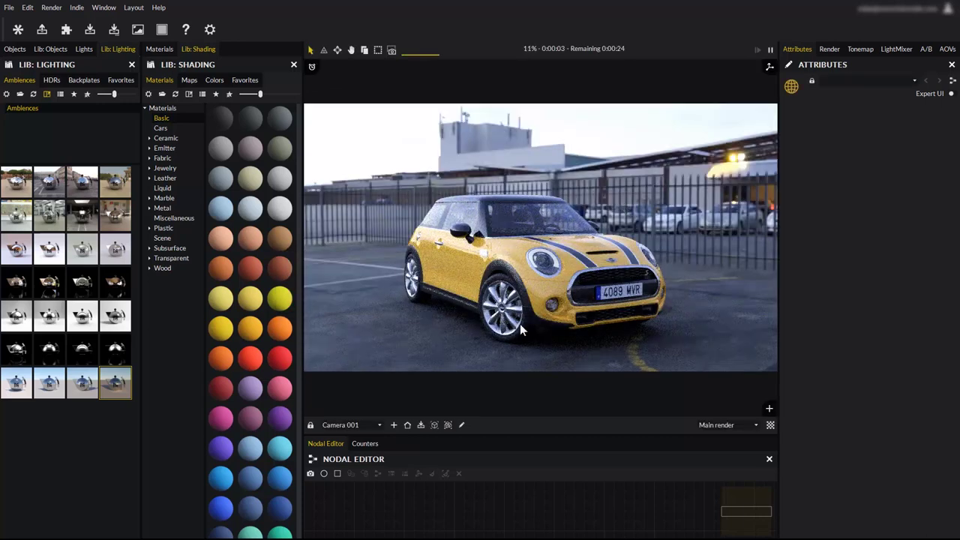
Try the Ultrafast, Default + Denoiser and Ultrafast + Denoiser render presets on the car
{"action": "left_click", "coordinate": [829, 50]}
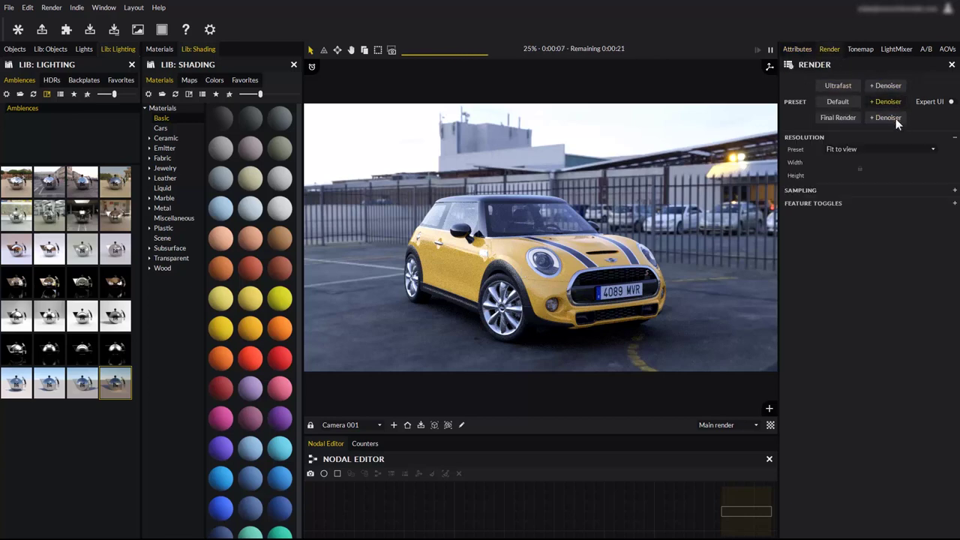
{"action": "left_click", "coordinate": [816, 85]}
{"action": "left_click", "coordinate": [886, 102]}
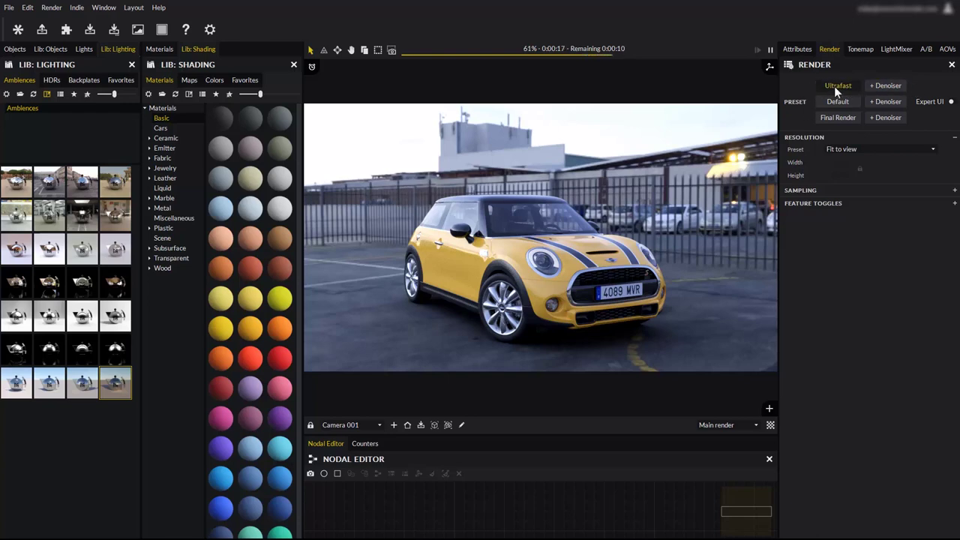
{"action": "left_click", "coordinate": [896, 85]}
{"action": "left_click", "coordinate": [890, 85]}
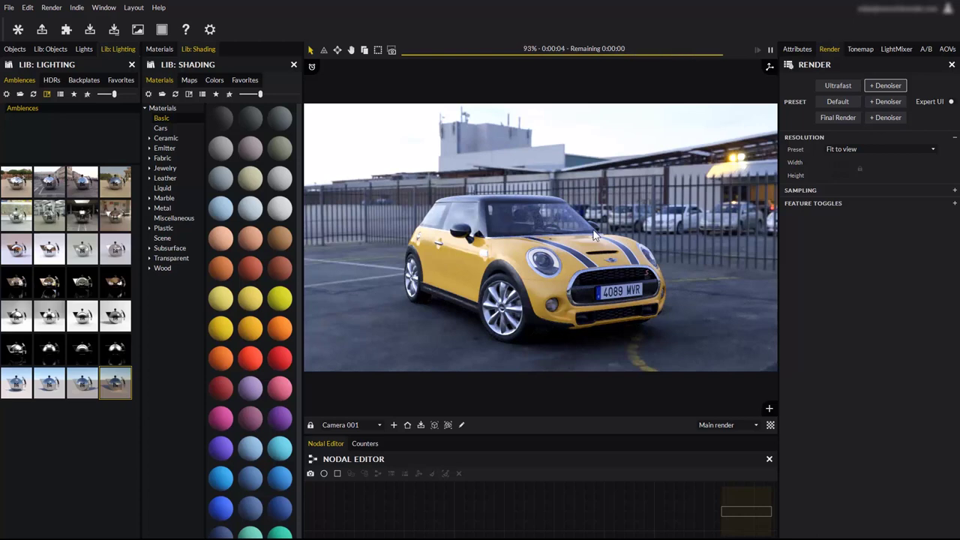
Put the car in a rotated garage ambience, then a dark reflective-floor one, viewed front-left
{"action": "left_click_drag", "start_coordinate": [18, 183], "coordinate": [495, 242]}
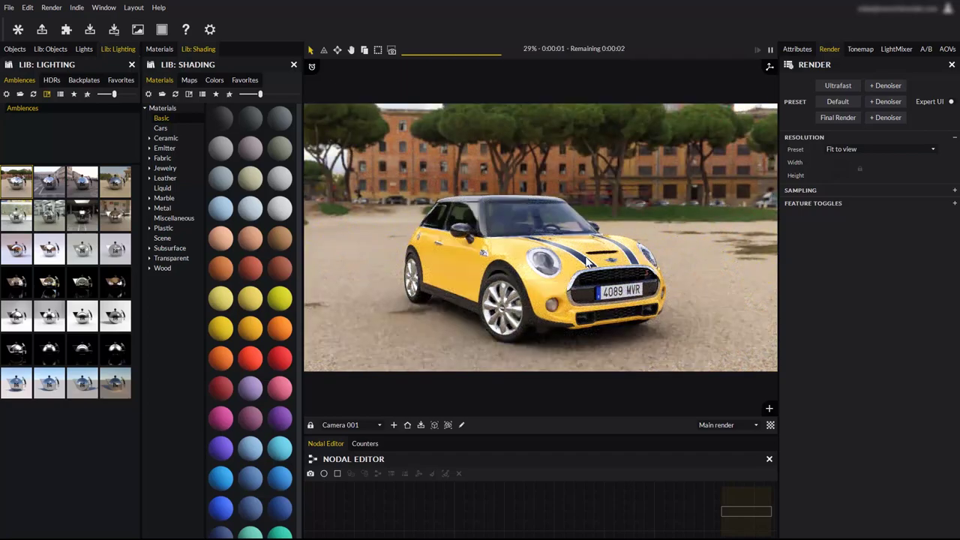
{"action": "left_click_drag", "start_coordinate": [579, 285], "coordinate": [498, 250]}
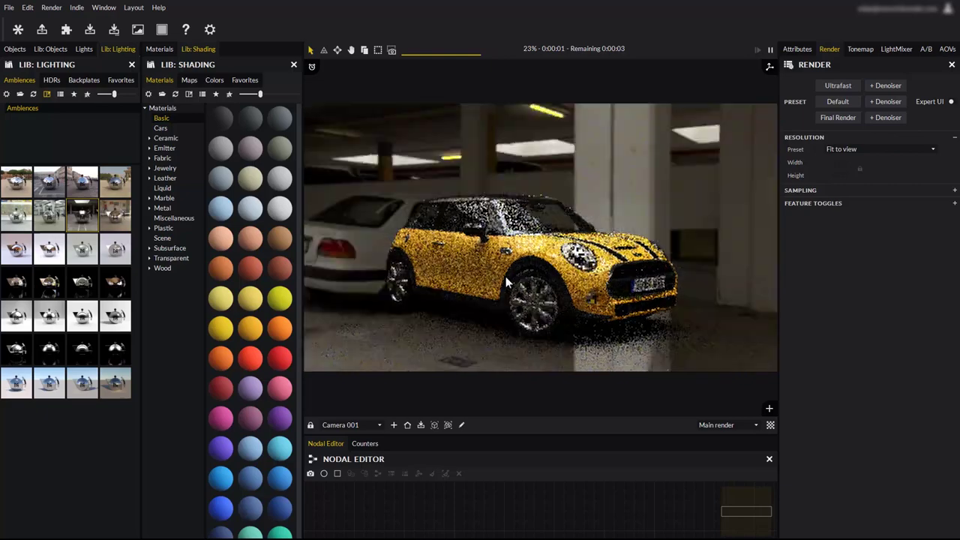
{"action": "left_click_drag", "start_coordinate": [506, 282], "coordinate": [419, 276], "text": "shift"}
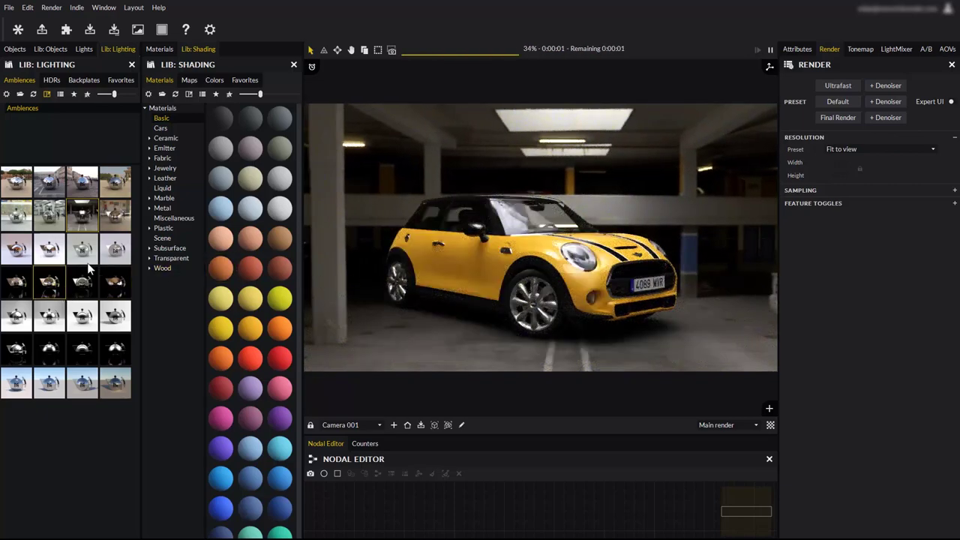
{"action": "left_click_drag", "start_coordinate": [48, 283], "coordinate": [600, 296]}
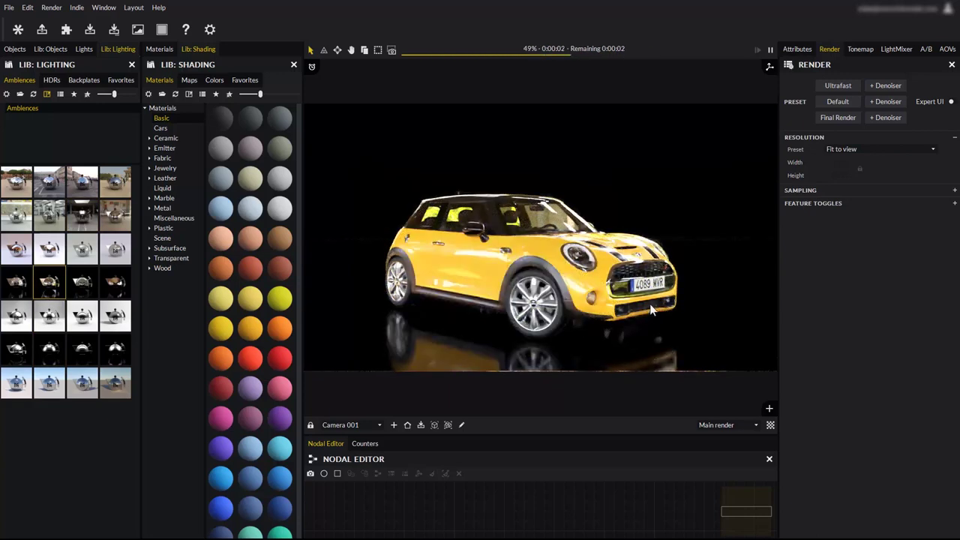
{"action": "left_click_drag", "start_coordinate": [620, 303], "coordinate": [548, 275]}
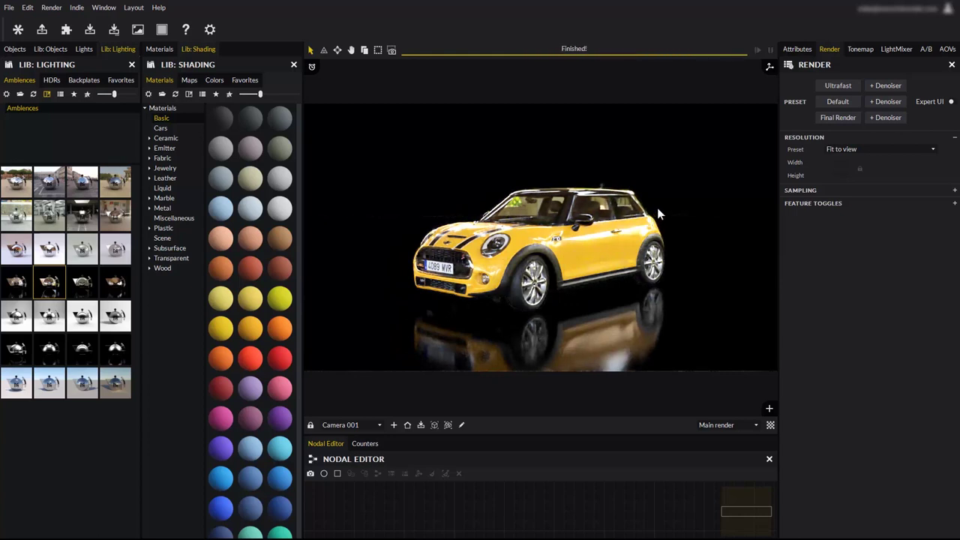
Reopen the chrome teapot scene and render it with the Ultrafast + Denoiser preset
{"action": "left_click", "coordinate": [84, 49]}
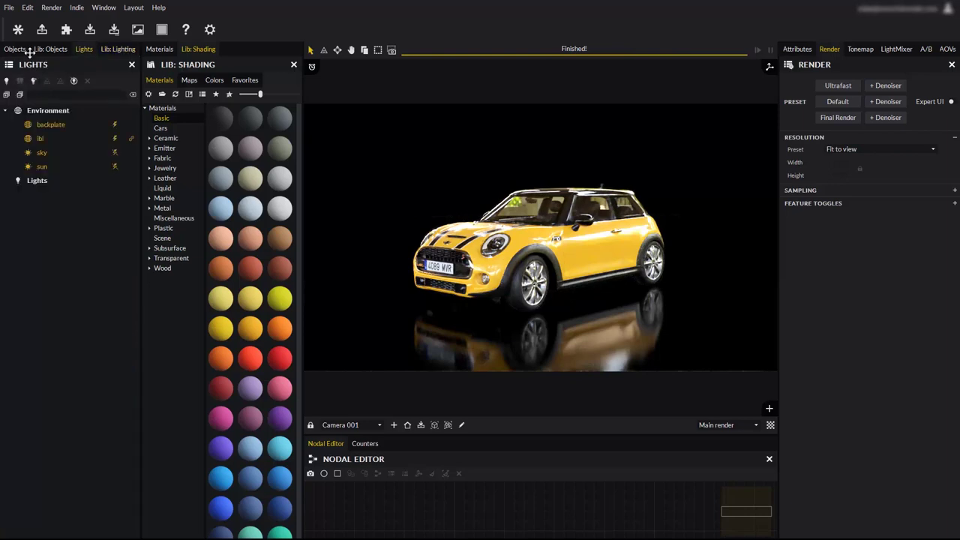
{"action": "left_click", "coordinate": [9, 8]}
{"action": "left_click", "coordinate": [15, 45]}
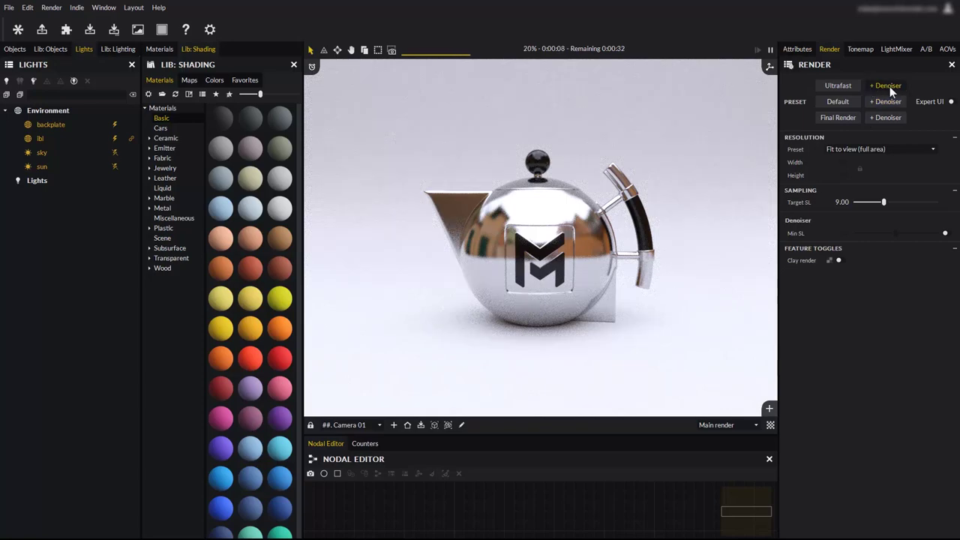
{"action": "left_click", "coordinate": [889, 85]}
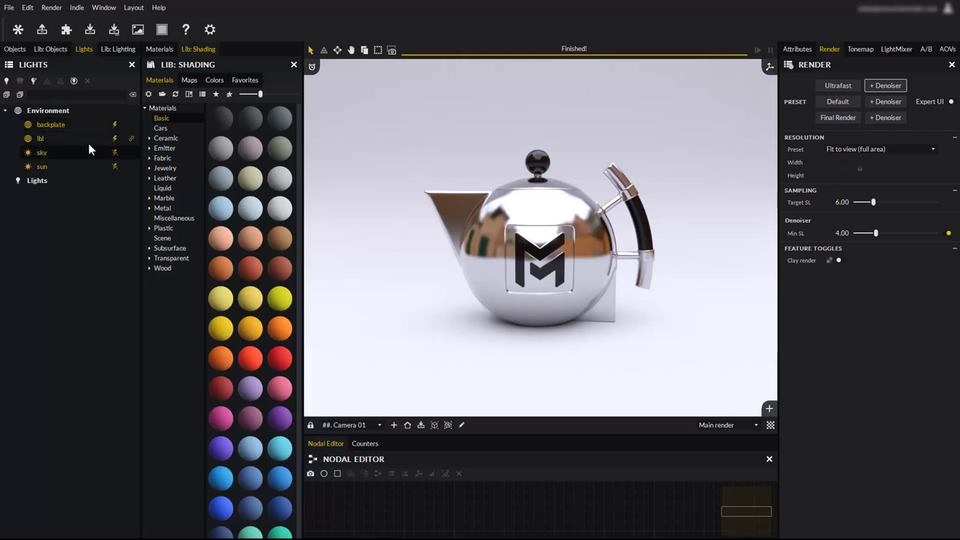
Place the teapot in the brick-building courtyard ambience, rotate it, and toggle ibl off and on
{"action": "left_click", "coordinate": [109, 49]}
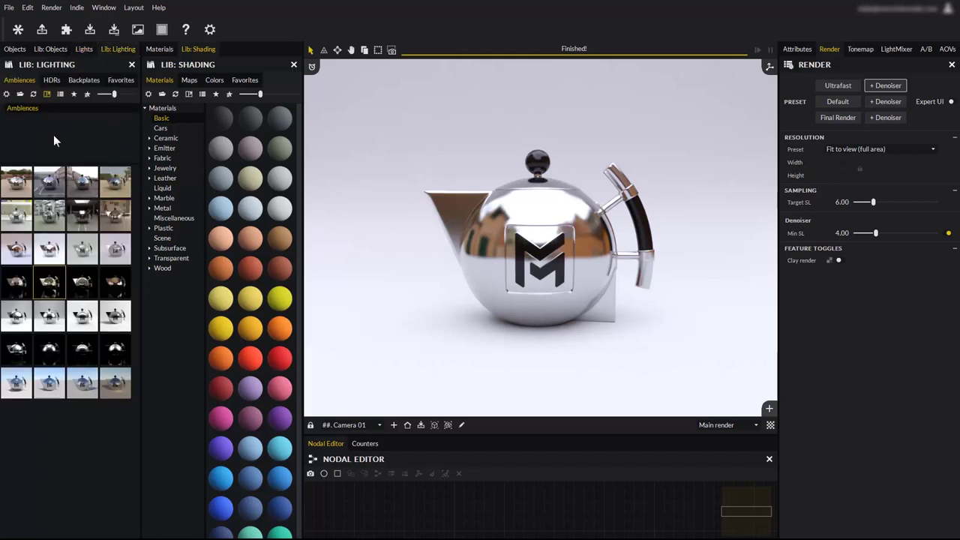
{"action": "left_click_drag", "start_coordinate": [18, 182], "coordinate": [465, 213]}
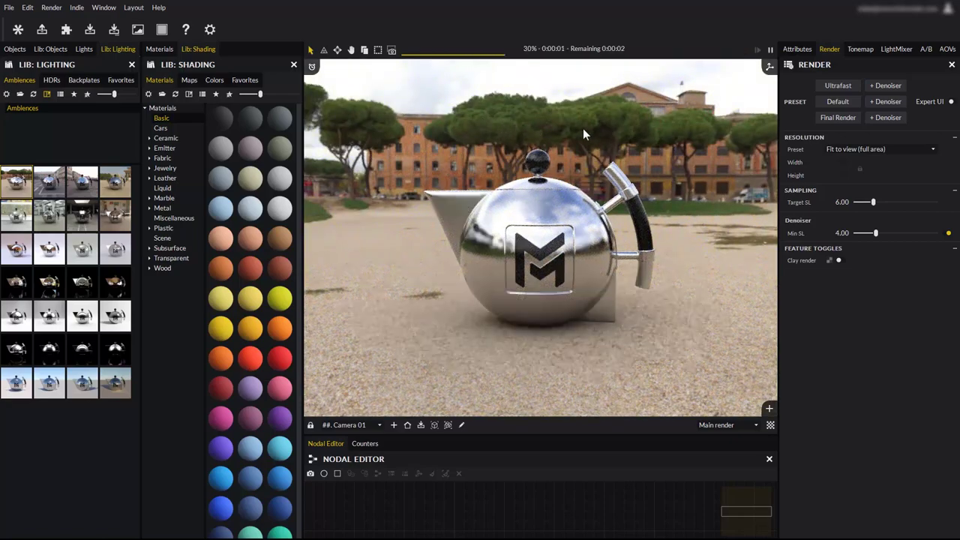
{"action": "left_click_drag", "start_coordinate": [494, 195], "coordinate": [521, 201]}
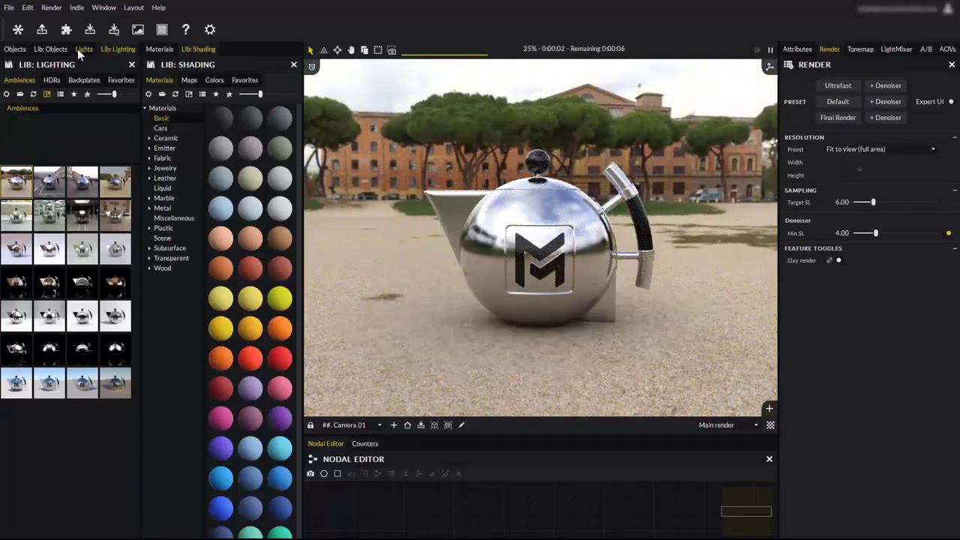
{"action": "left_click", "coordinate": [77, 48]}
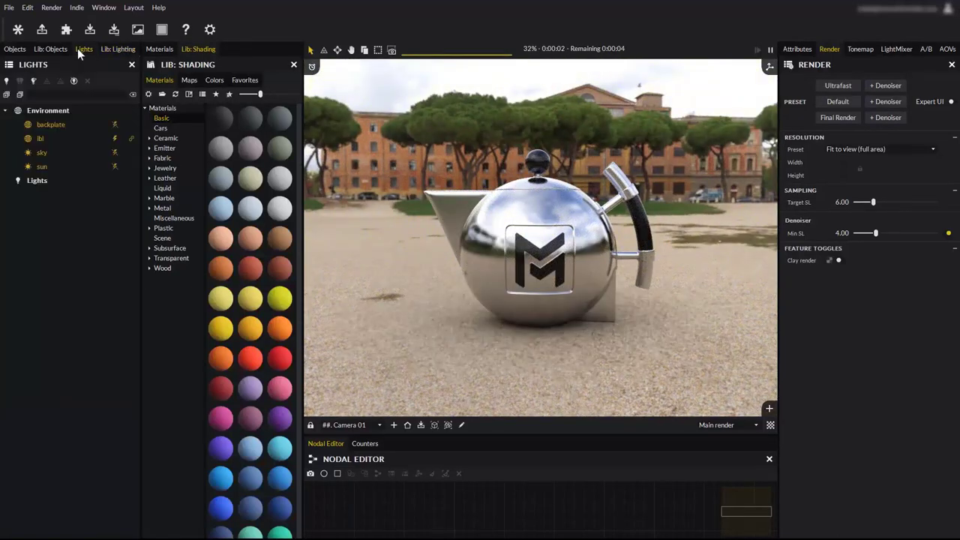
{"action": "left_click", "coordinate": [114, 139]}
{"action": "left_click", "coordinate": [114, 139]}
Rotate the ibl environment to 348.65, reset its intensity to 10.000, then browse the HDR library
{"action": "left_click", "coordinate": [42, 137]}
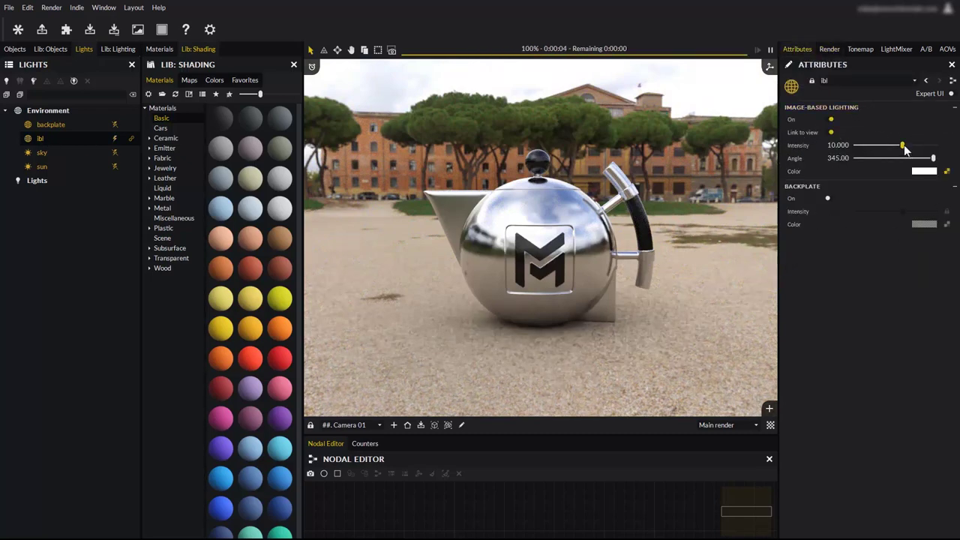
{"action": "left_click_drag", "start_coordinate": [902, 145], "coordinate": [932, 159]}
{"action": "left_click_drag", "start_coordinate": [552, 178], "coordinate": [678, 155], "text": "ctrl+shift"}
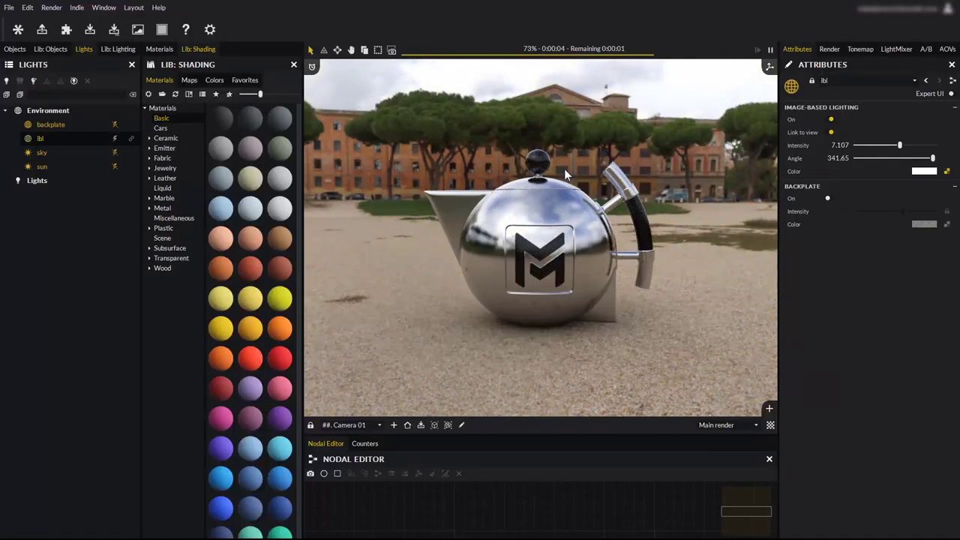
{"action": "left_click_drag", "start_coordinate": [474, 171], "coordinate": [479, 197], "text": "ctrl+alt"}
{"action": "left_click_drag", "start_coordinate": [905, 150], "coordinate": [886, 150], "text": "ctrl+alt"}
{"action": "double_click", "coordinate": [886, 144]}
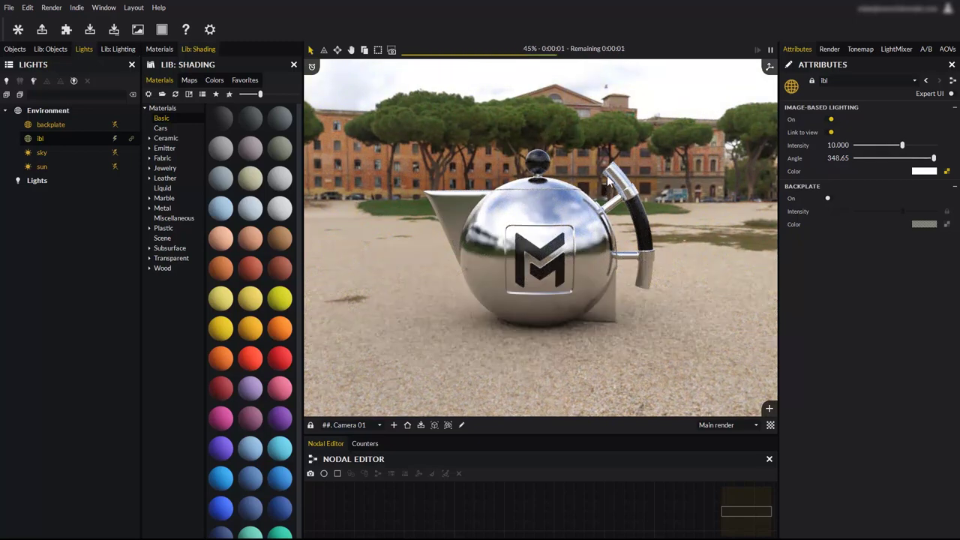
{"action": "left_click", "coordinate": [118, 50]}
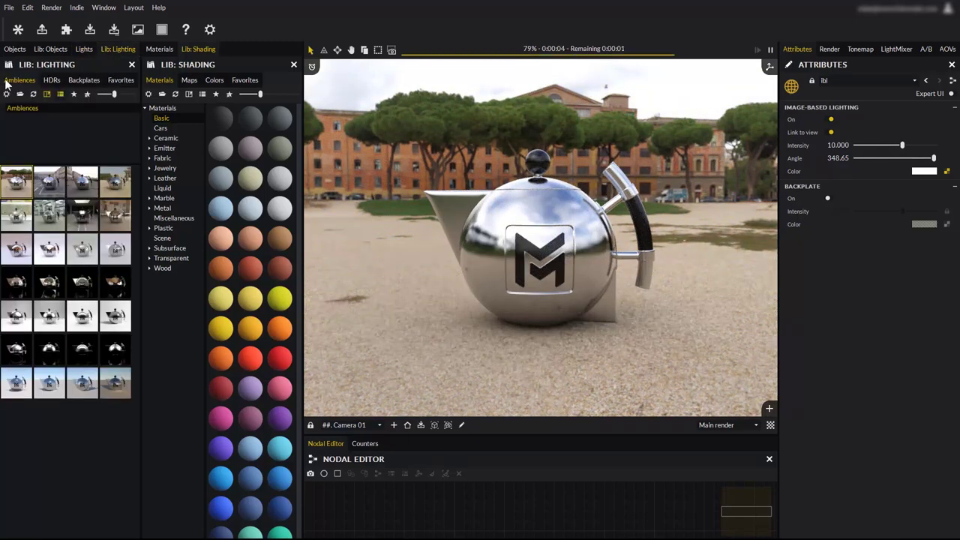
{"action": "left_click", "coordinate": [53, 80]}
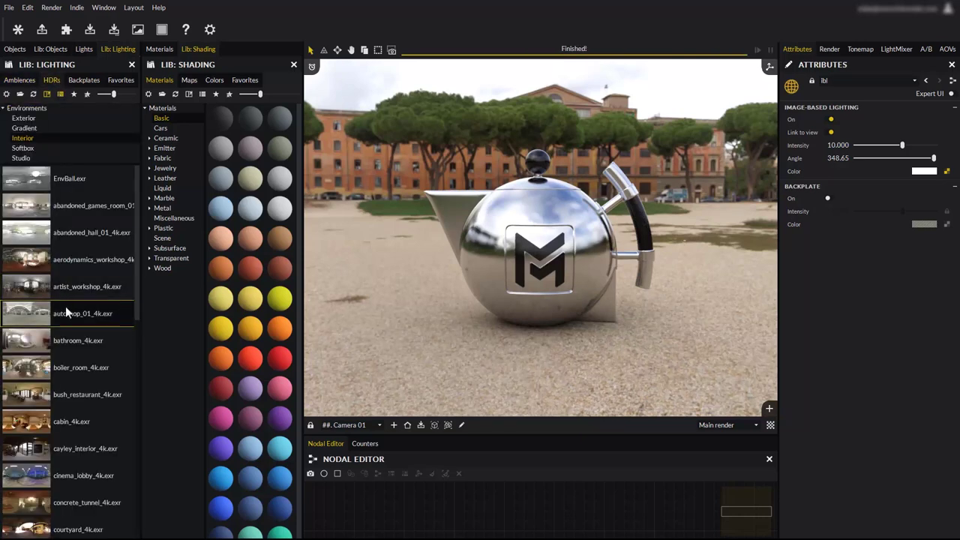
Try the approaching_storm_4k.exr and between_bridges_4k.exr exterior HDRs, rotating each behind the teapot
{"action": "left_click", "coordinate": [30, 118]}
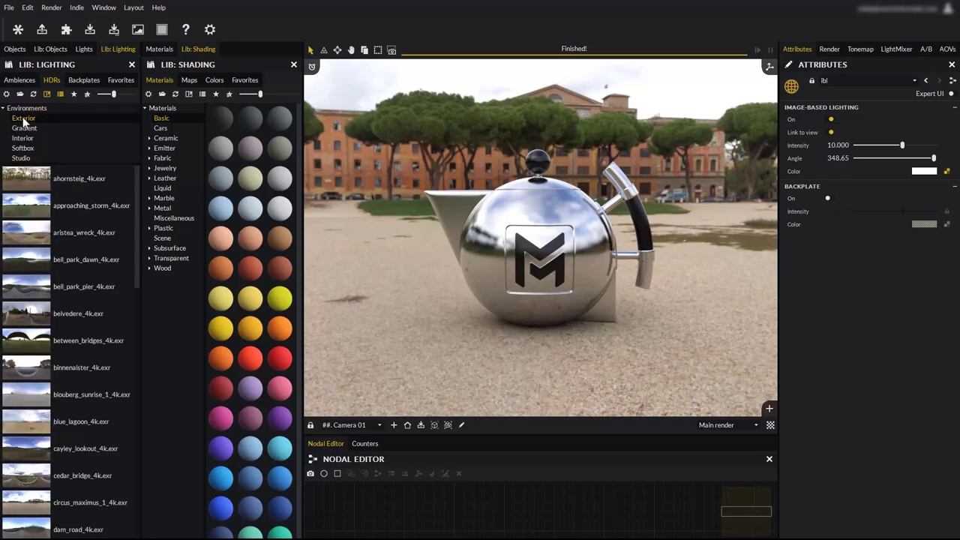
{"action": "left_click_drag", "start_coordinate": [86, 206], "coordinate": [456, 223]}
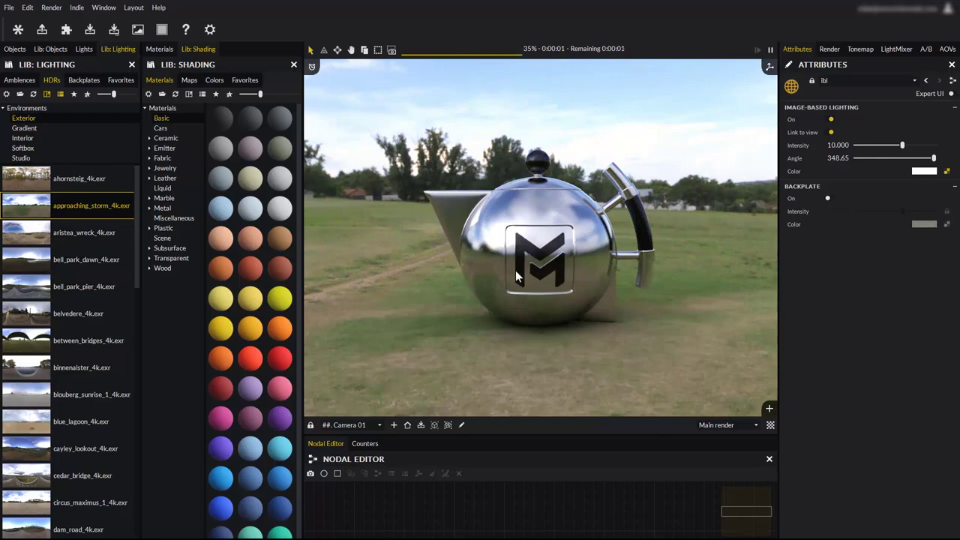
{"action": "left_click_drag", "start_coordinate": [503, 270], "coordinate": [649, 265]}
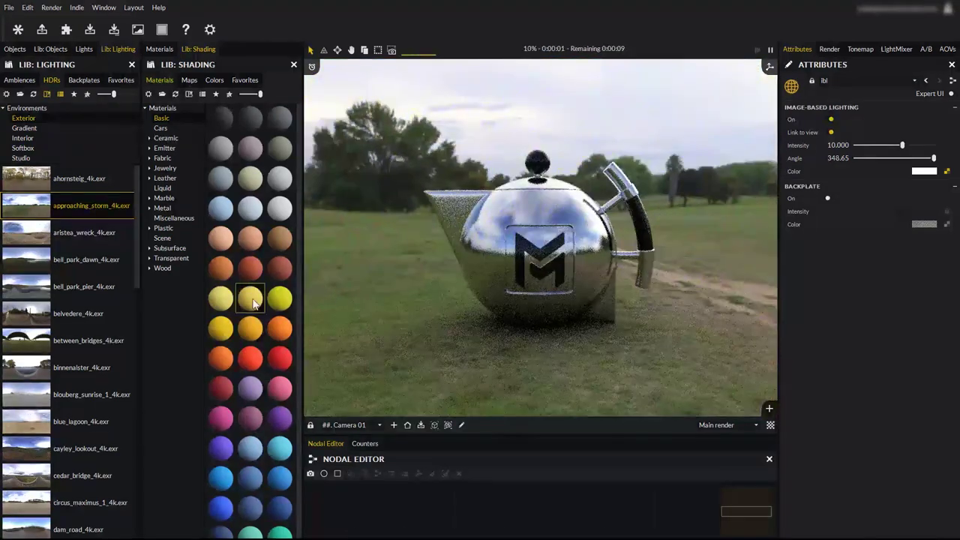
{"action": "left_click_drag", "start_coordinate": [30, 340], "coordinate": [527, 339]}
{"action": "left_click_drag", "start_coordinate": [572, 319], "coordinate": [615, 327]}
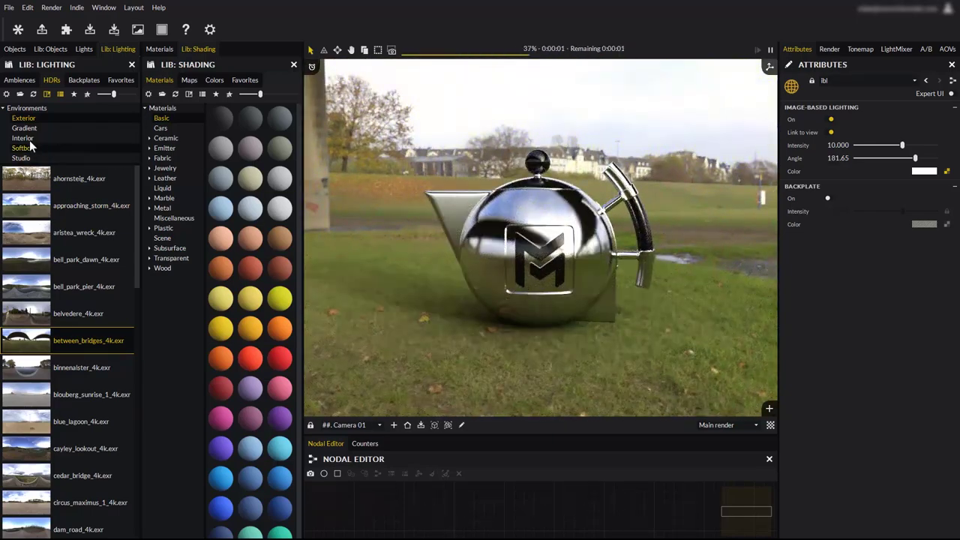
Light the teapot with the autoshop_01_4k.exr interior HDR at angle 84.15
{"action": "left_click", "coordinate": [25, 138]}
{"action": "left_click_drag", "start_coordinate": [35, 318], "coordinate": [501, 312]}
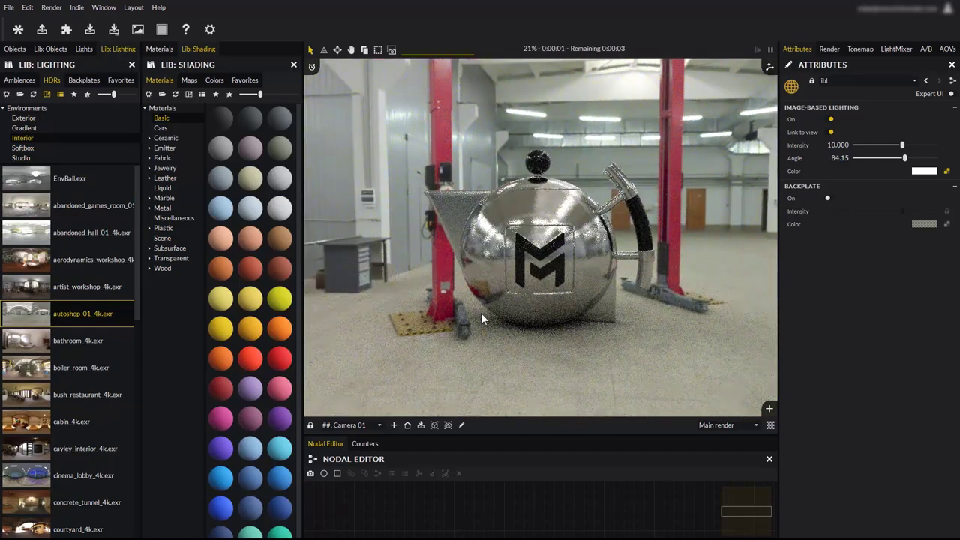
{"action": "left_click", "coordinate": [30, 137]}
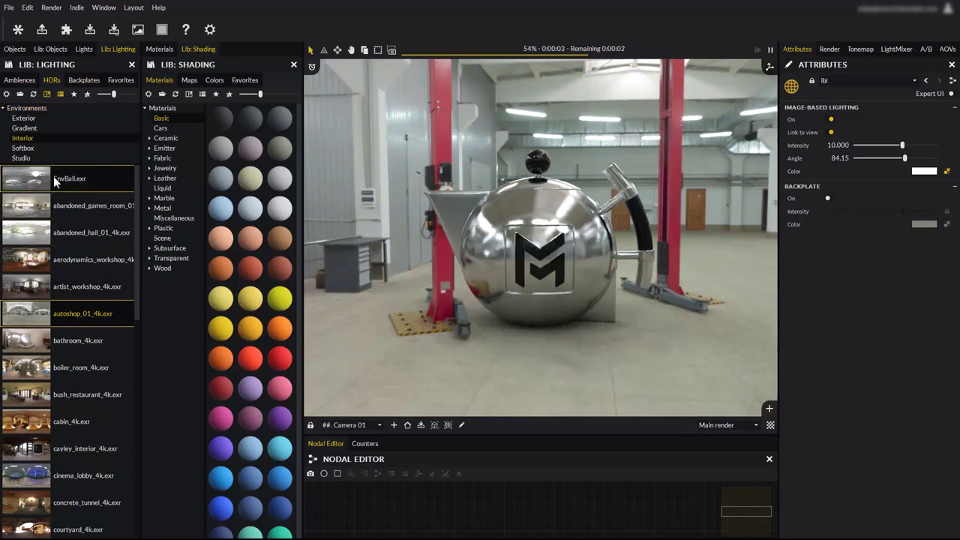
{"action": "scroll", "coordinate": [100, 270], "scroll_direction": "down", "scroll_amount": 10}
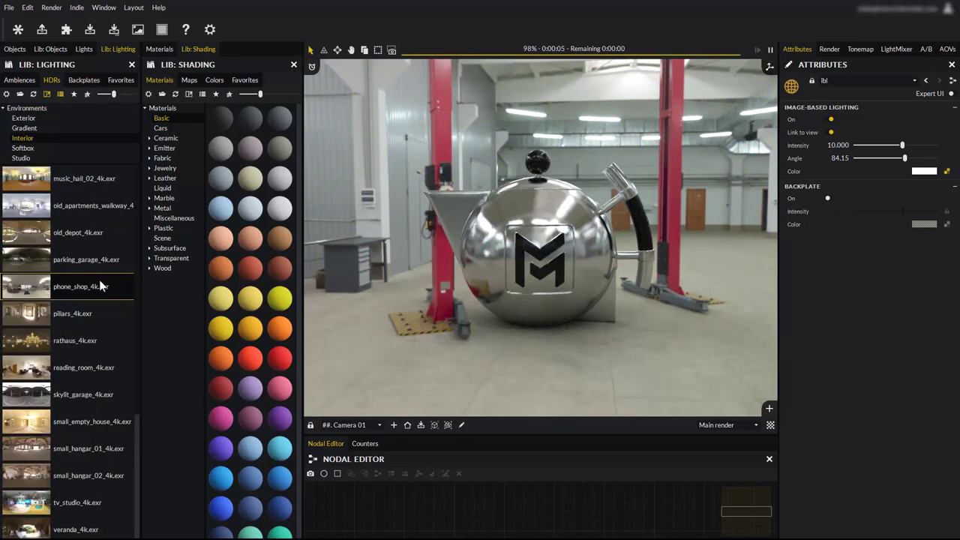
{"action": "scroll", "coordinate": [99, 280], "scroll_direction": "up", "scroll_amount": 6}
{"action": "scroll", "coordinate": [98, 280], "scroll_direction": "up", "scroll_amount": 4}
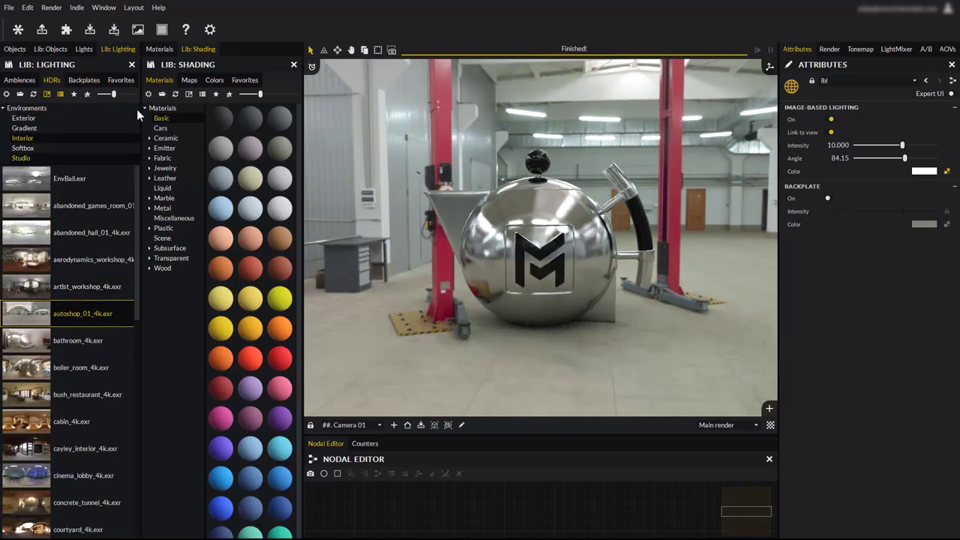
Enable the backplate in the lights list and toggle it off and on to compare
{"action": "left_click", "coordinate": [83, 49]}
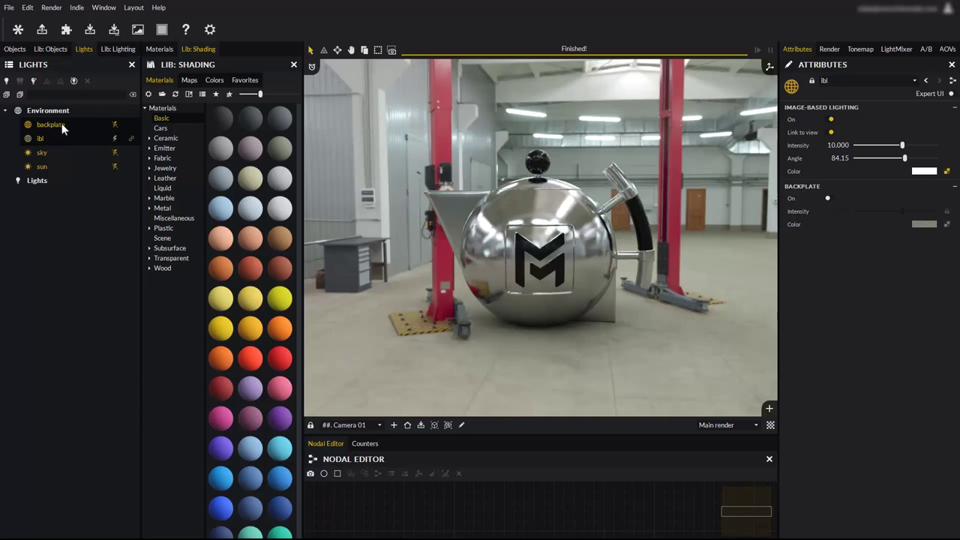
{"action": "left_click", "coordinate": [114, 124]}
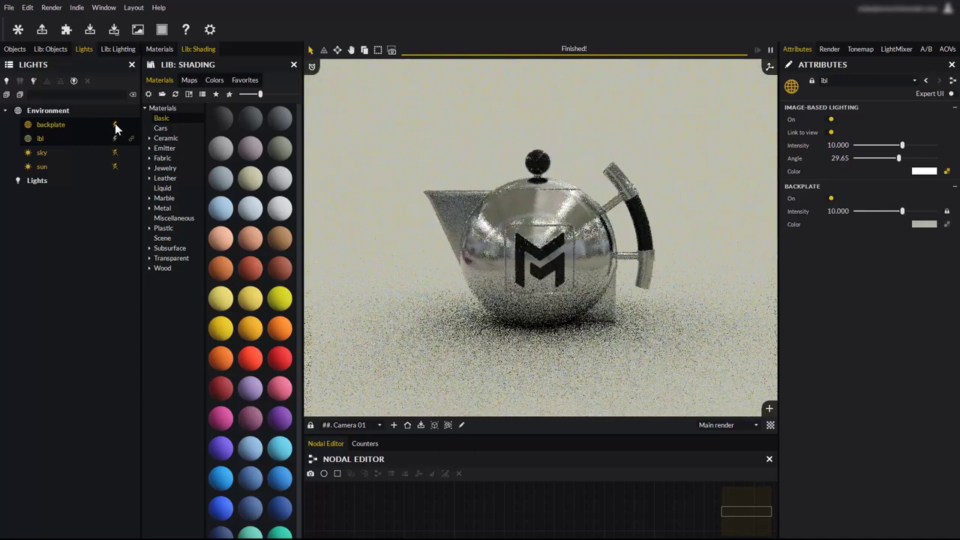
{"action": "left_click", "coordinate": [42, 124]}
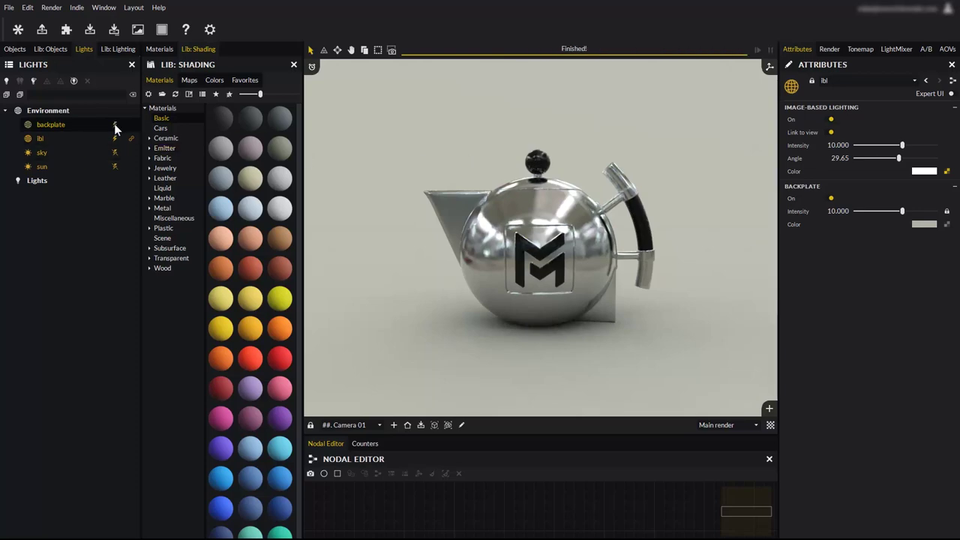
{"action": "left_click", "coordinate": [831, 198]}
{"action": "left_click", "coordinate": [831, 198]}
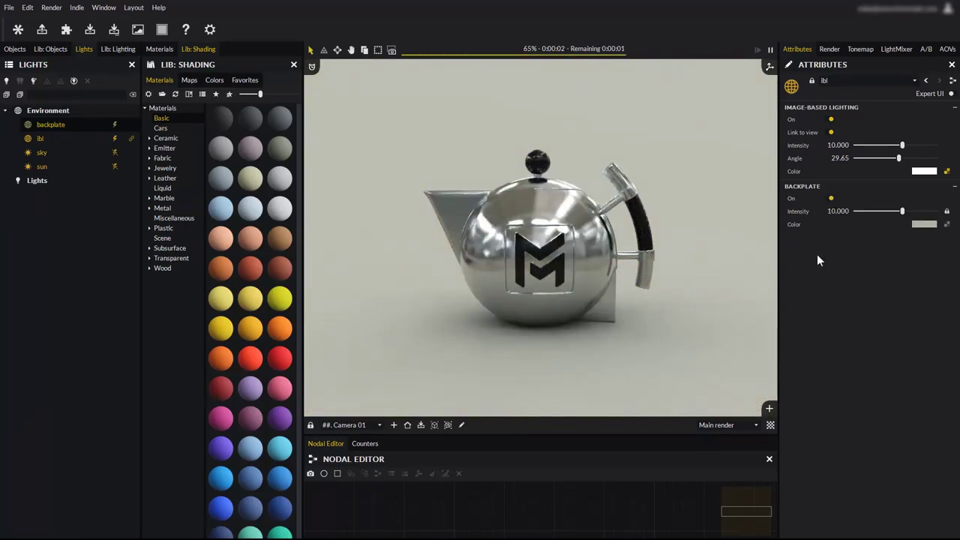
Set the backplate colour to light blue after trying red and green
{"action": "left_click", "coordinate": [921, 225]}
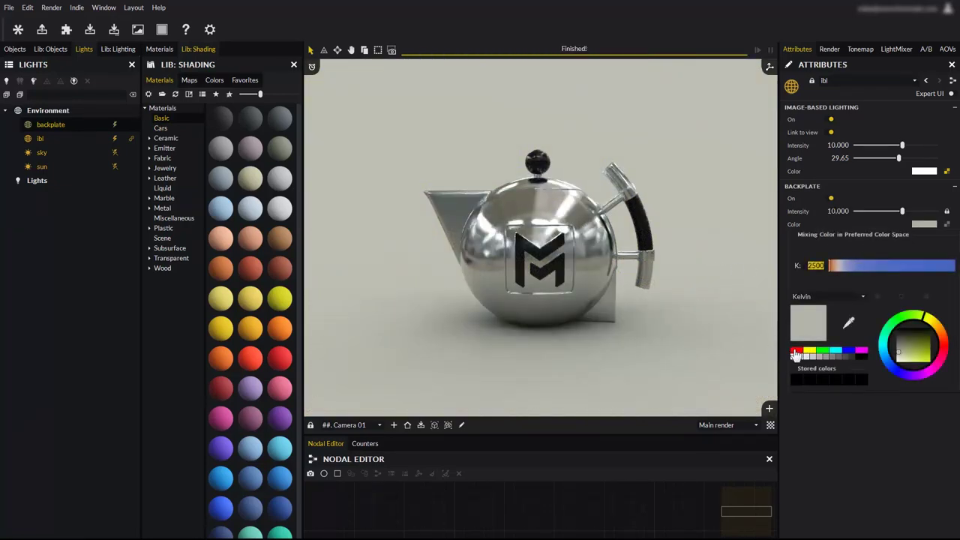
{"action": "left_click", "coordinate": [796, 351]}
{"action": "left_click", "coordinate": [824, 351]}
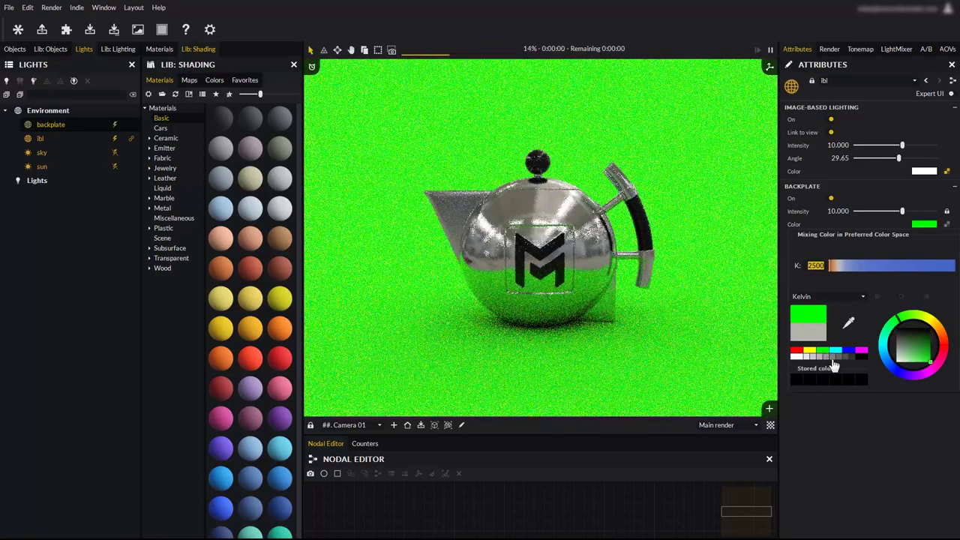
{"action": "left_click", "coordinate": [872, 265]}
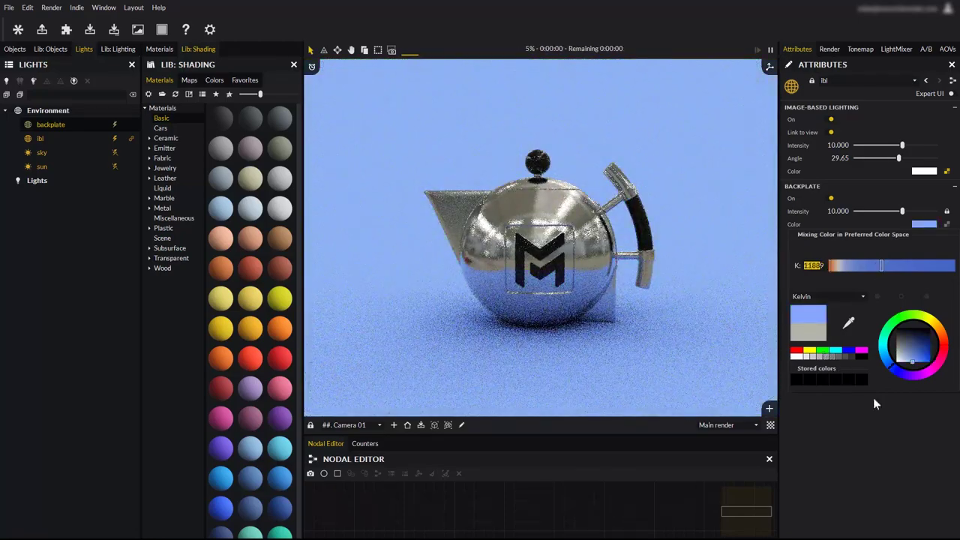
{"action": "left_click", "coordinate": [874, 446]}
{"action": "left_click", "coordinate": [118, 49]}
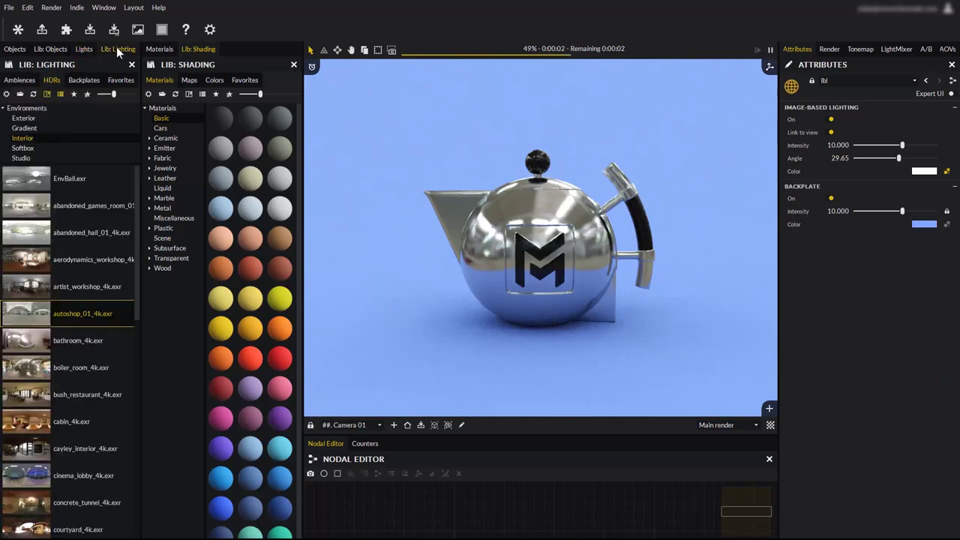
Try the Lcyan and blue_linear gradient backplates behind the teapot
{"action": "left_click", "coordinate": [84, 80]}
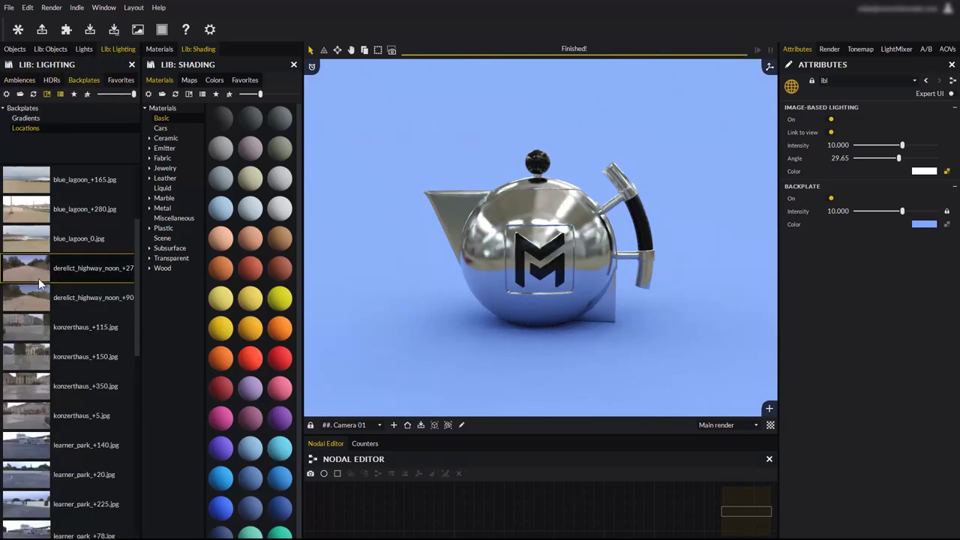
{"action": "scroll", "coordinate": [33, 360], "scroll_direction": "down", "scroll_amount": 5}
{"action": "scroll", "coordinate": [41, 425], "scroll_direction": "up", "scroll_amount": 10}
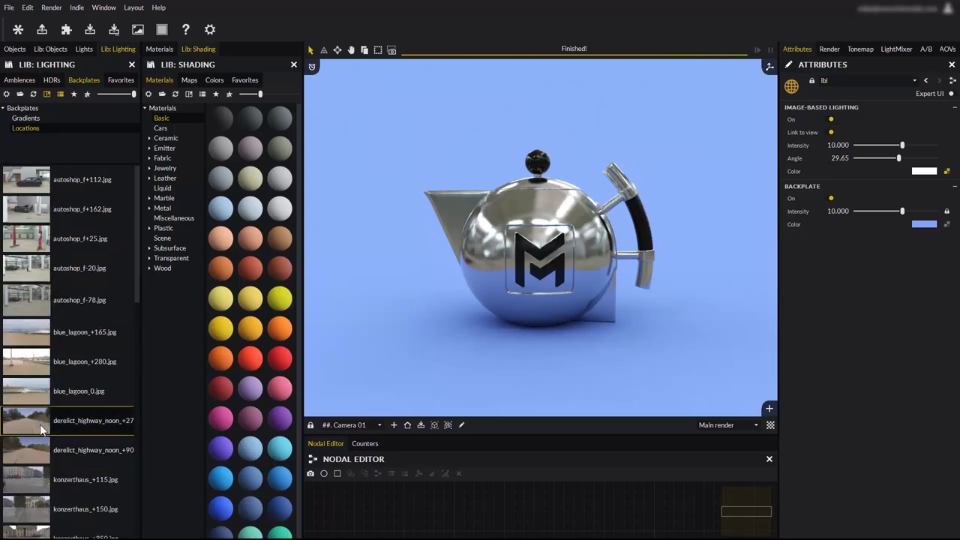
{"action": "left_click", "coordinate": [27, 120]}
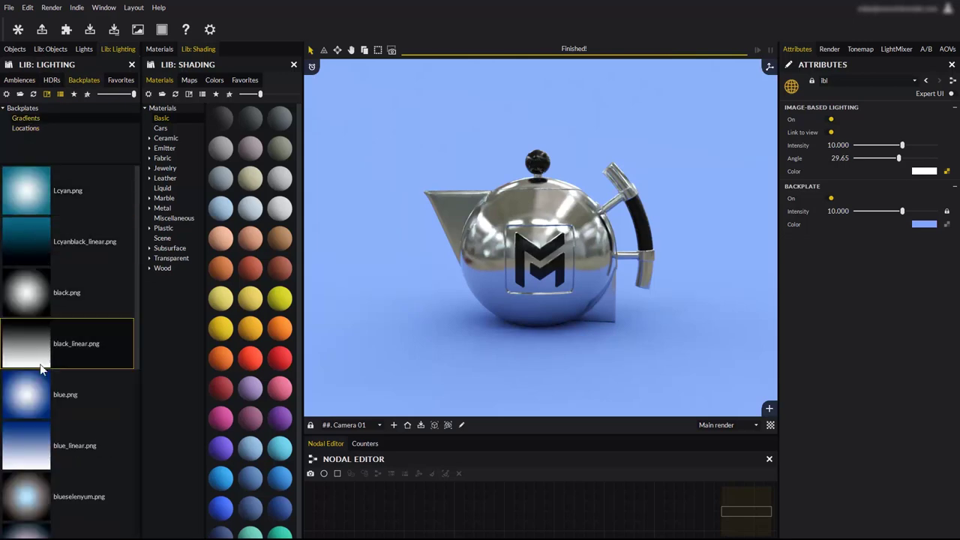
{"action": "scroll", "coordinate": [45, 364], "scroll_direction": "down", "scroll_amount": 5}
{"action": "scroll", "coordinate": [54, 360], "scroll_direction": "up", "scroll_amount": 5}
{"action": "left_click_drag", "start_coordinate": [24, 194], "coordinate": [451, 235]}
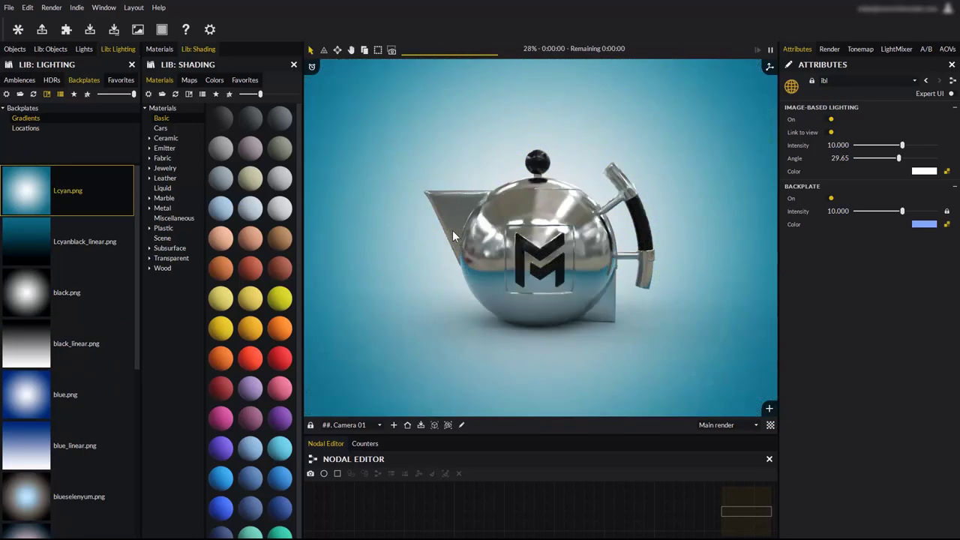
{"action": "left_click_drag", "start_coordinate": [75, 433], "coordinate": [439, 327]}
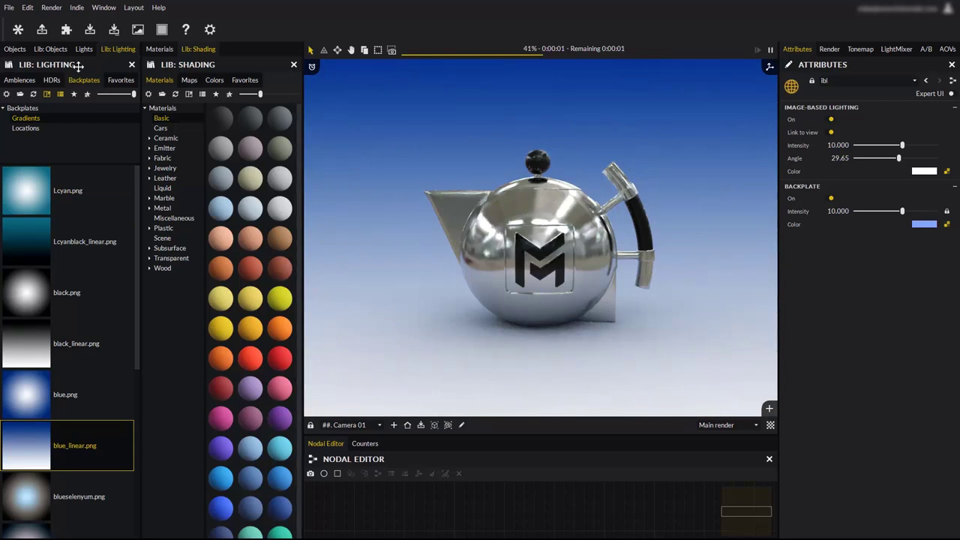
Use the autoshop_f+25.jpg garage photo as the backplate after trying autoshop_f-20.jpg
{"action": "left_click", "coordinate": [33, 129]}
{"action": "left_click_drag", "start_coordinate": [40, 270], "coordinate": [518, 279]}
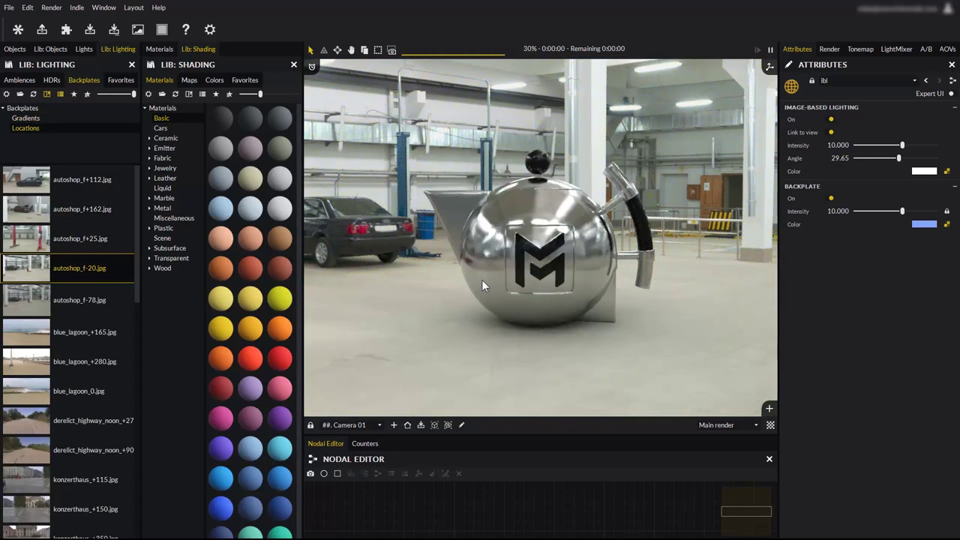
{"action": "left_click_drag", "start_coordinate": [30, 240], "coordinate": [617, 289]}
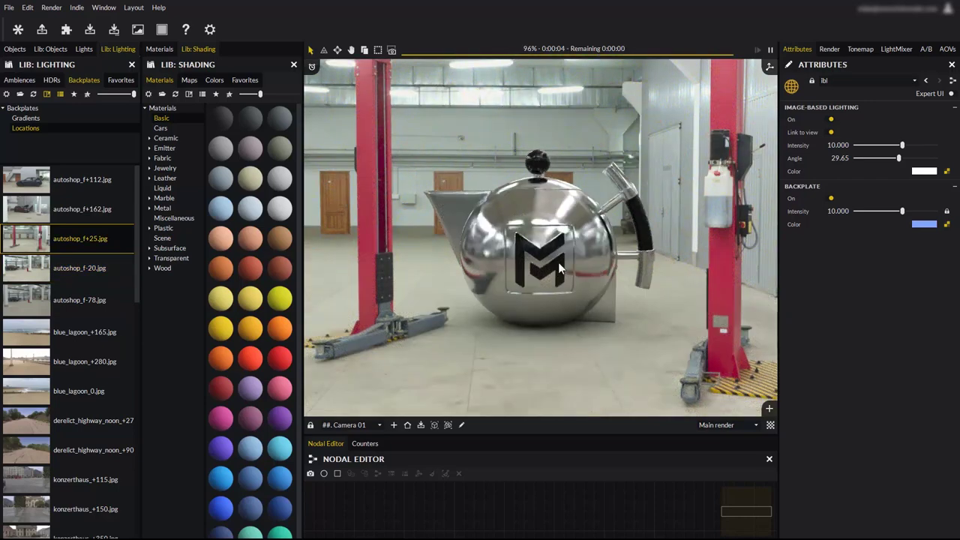
{"action": "left_click", "coordinate": [81, 48]}
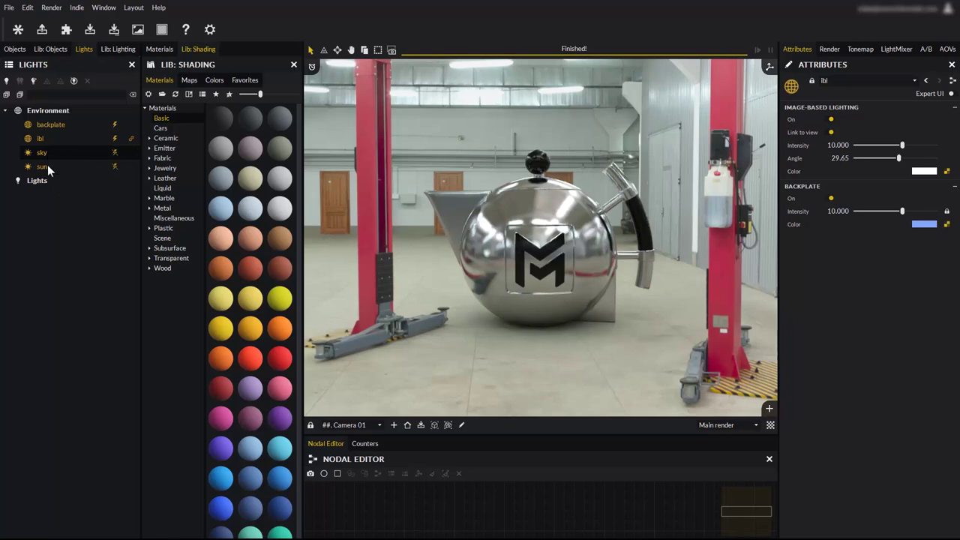
Apply a clear blue-sky ambience, move the sun to azimuth 182.79 and altitude 53.27, and select the sky light
{"action": "left_click", "coordinate": [114, 50]}
{"action": "left_click", "coordinate": [21, 80]}
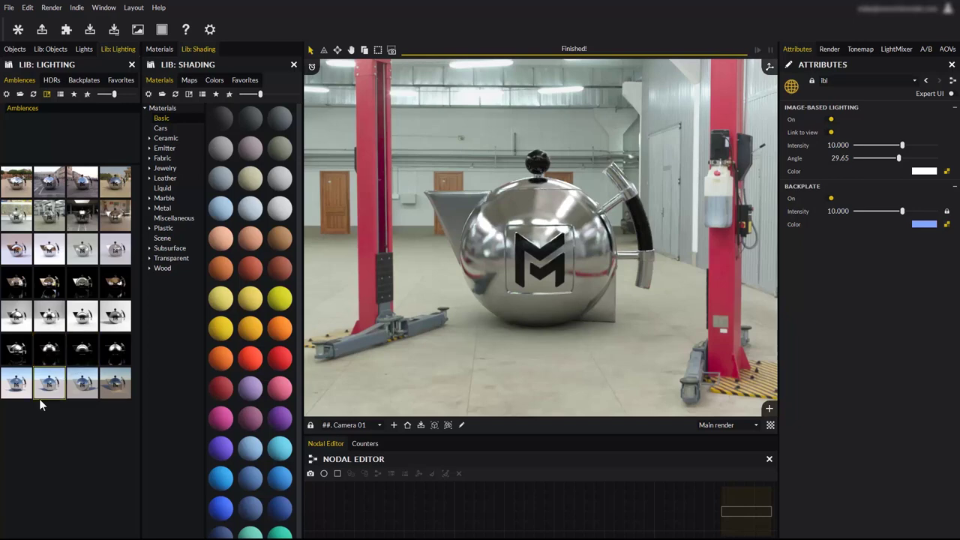
{"action": "left_click_drag", "start_coordinate": [45, 386], "coordinate": [468, 299]}
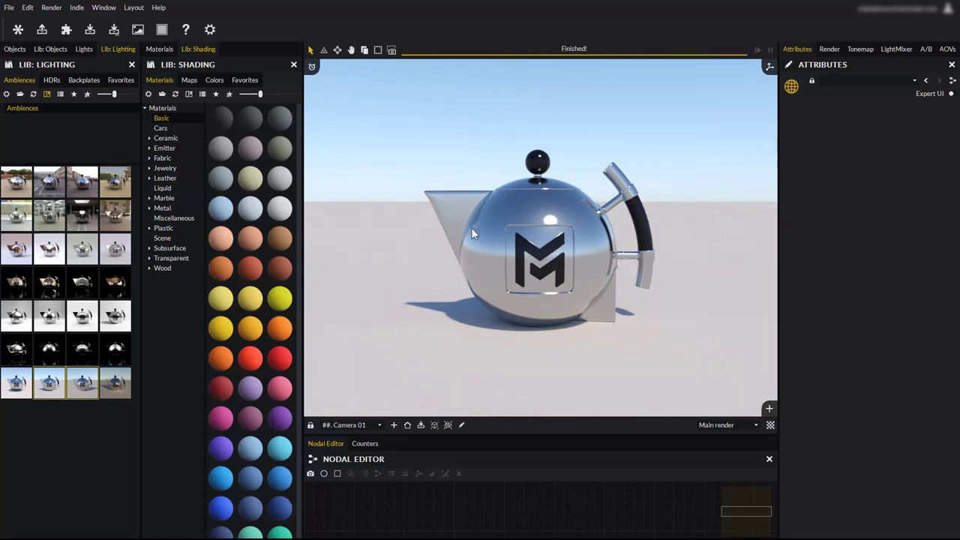
{"action": "left_click_drag", "start_coordinate": [471, 228], "coordinate": [500, 237], "text": "ctrl+shift"}
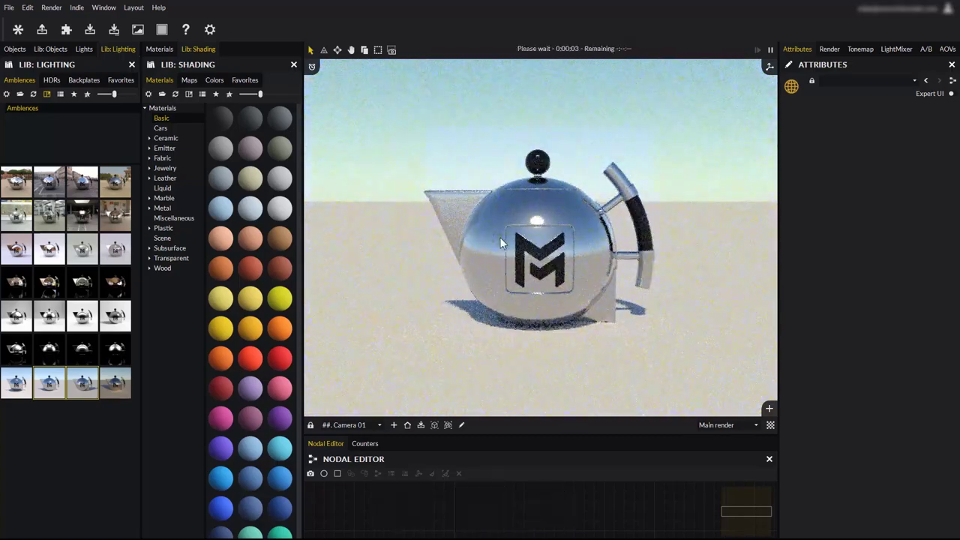
{"action": "left_click", "coordinate": [83, 50]}
{"action": "left_click", "coordinate": [42, 152]}
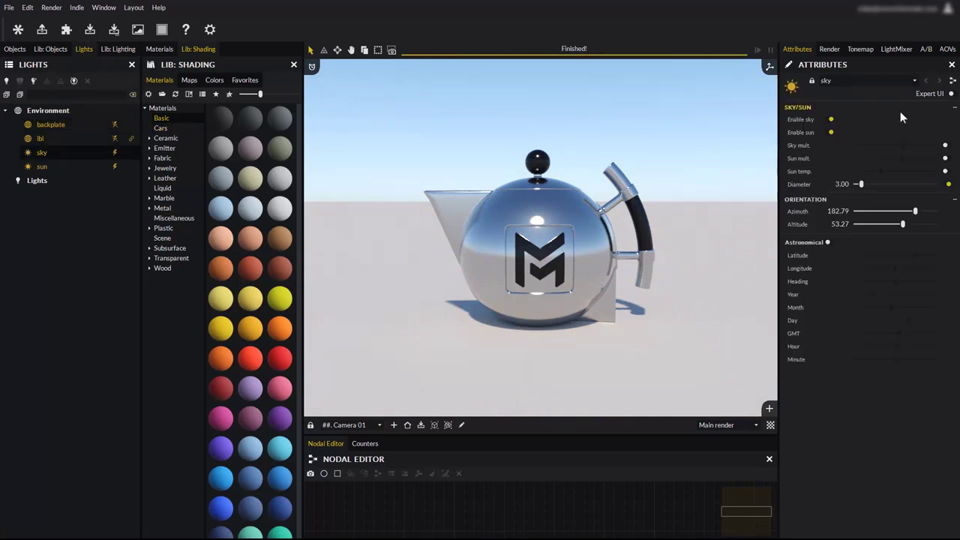
Toggle the sky off and back on, then enable Sky mult 0.57 and Sun mult 1.11
{"action": "left_click", "coordinate": [830, 120]}
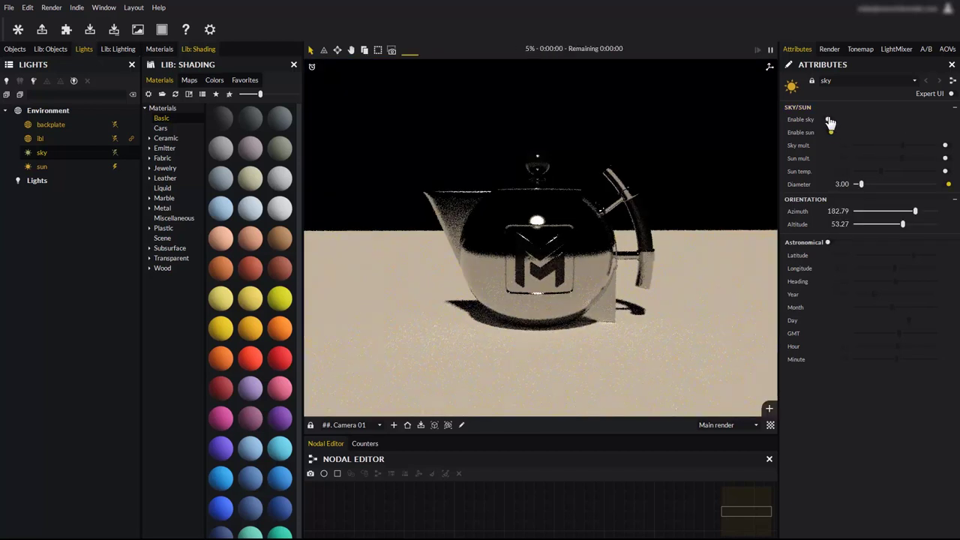
{"action": "left_click", "coordinate": [830, 121]}
{"action": "left_click", "coordinate": [946, 146]}
{"action": "left_click", "coordinate": [944, 159]}
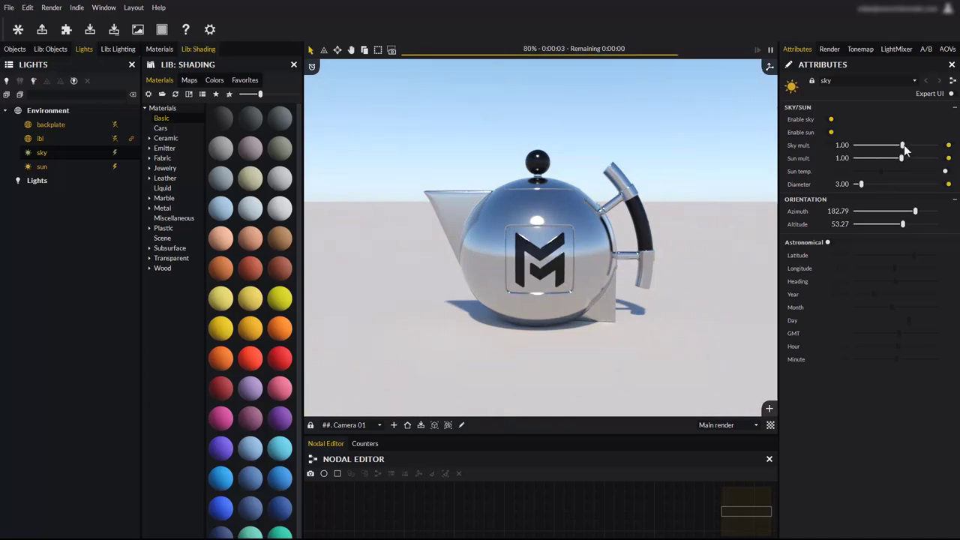
{"action": "left_click_drag", "start_coordinate": [902, 144], "coordinate": [902, 159]}
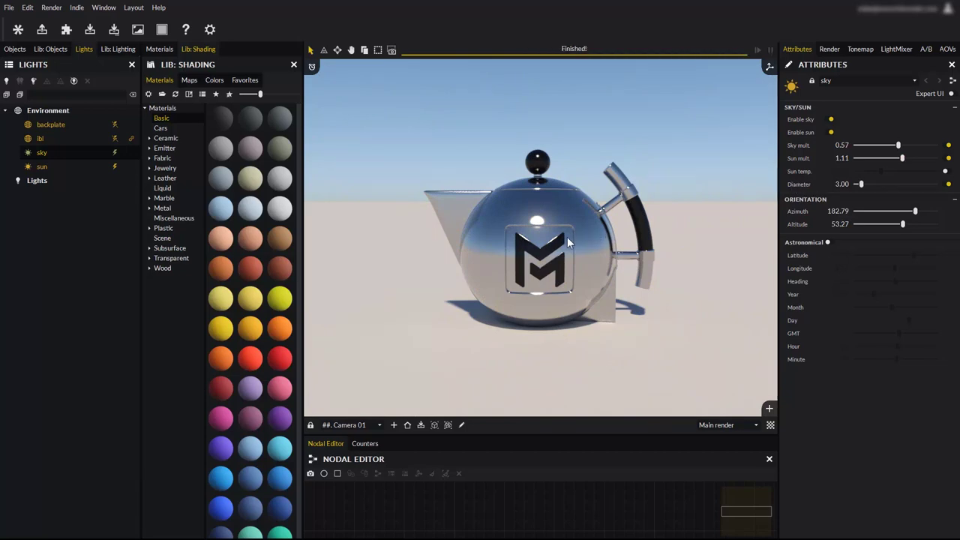
Swing the sun so shadows fall left, set sun diameter 22.41 and lower altitude to 6.31
{"action": "left_click_drag", "start_coordinate": [568, 242], "coordinate": [472, 244]}
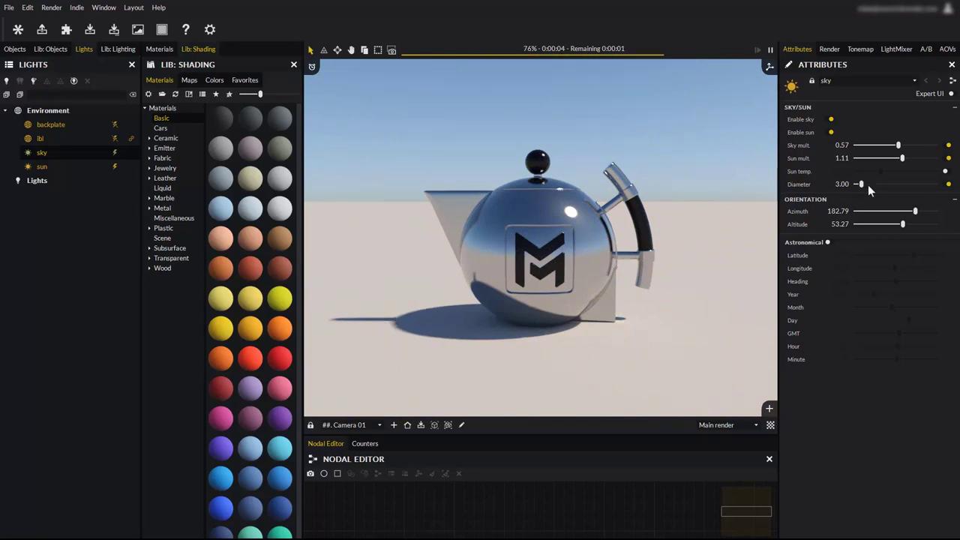
{"action": "left_click_drag", "start_coordinate": [868, 186], "coordinate": [894, 185]}
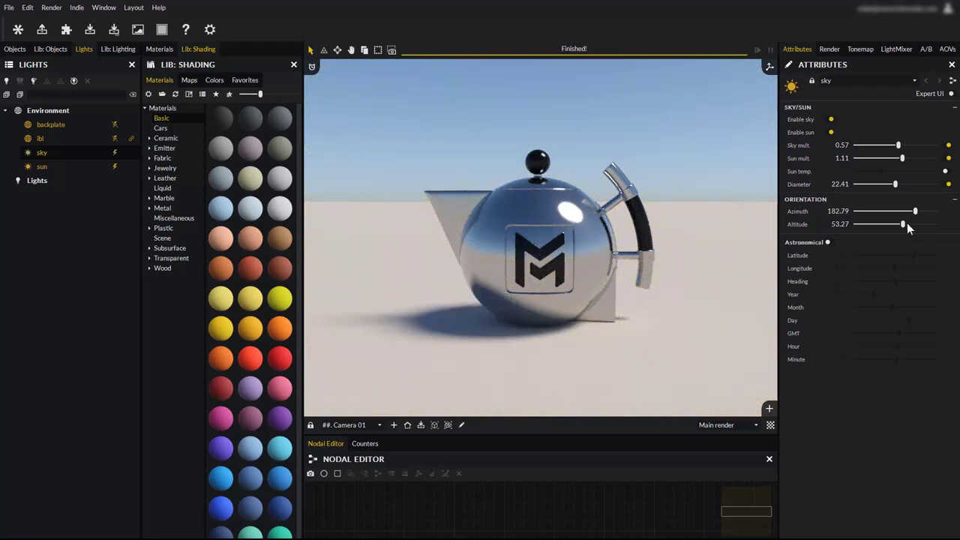
{"action": "left_click_drag", "start_coordinate": [902, 224], "coordinate": [870, 226]}
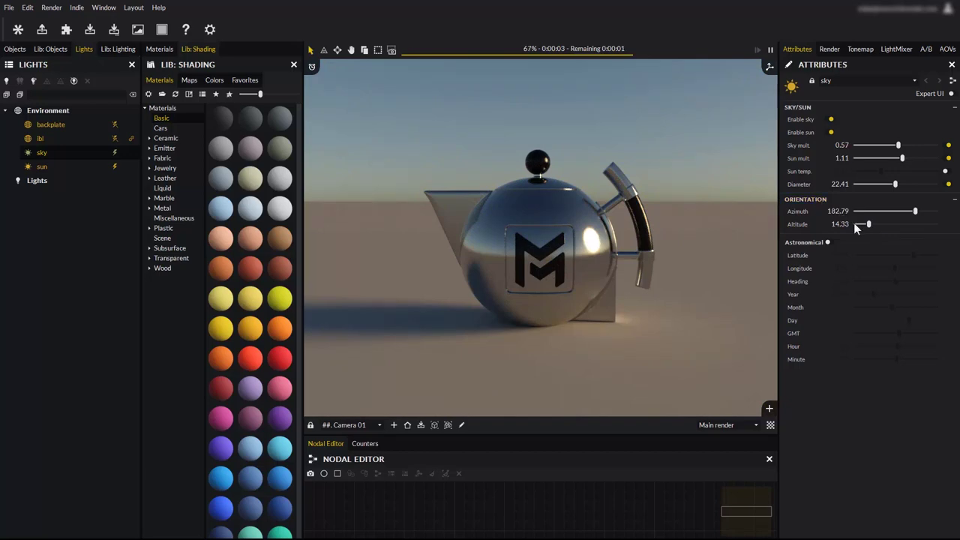
{"action": "left_click_drag", "start_coordinate": [867, 227], "coordinate": [861, 222]}
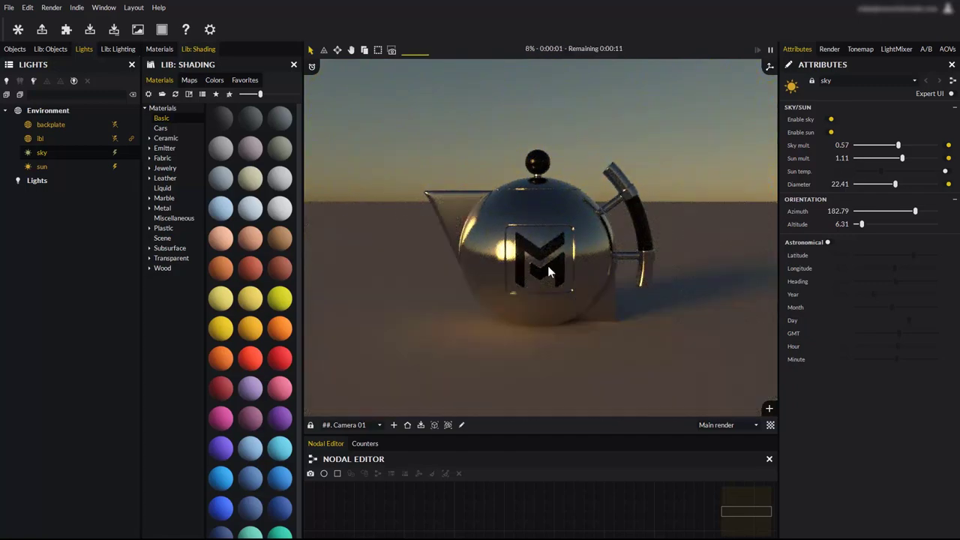
{"action": "left_click", "coordinate": [829, 242]}
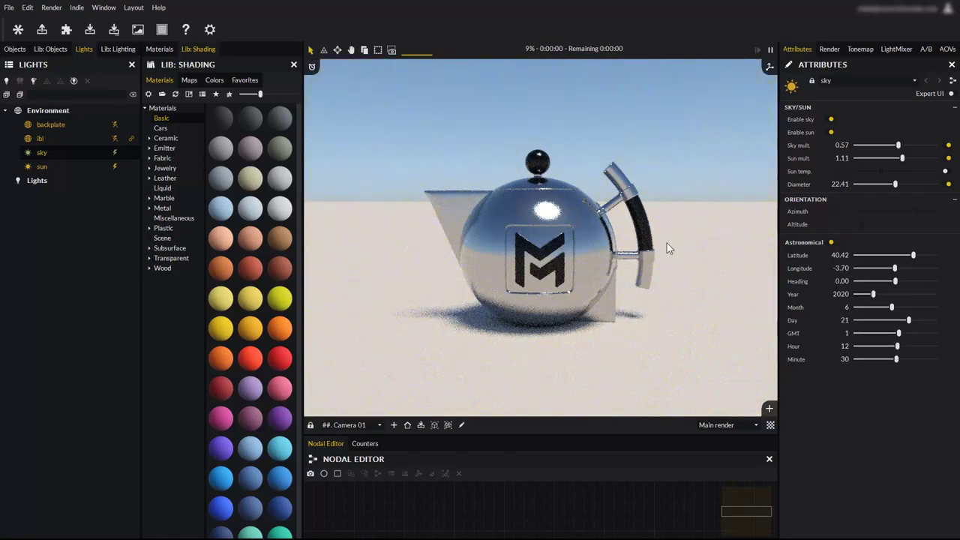